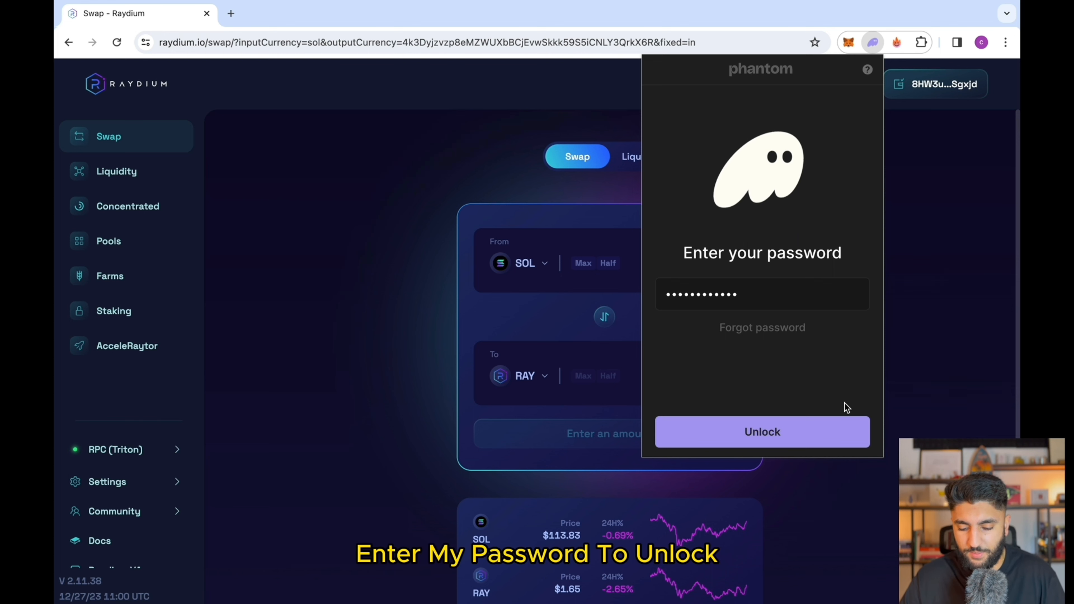
- Unlock the Phantom wallet with the wallet password already filled in, then dismiss the wallet window
left_click(794, 436)
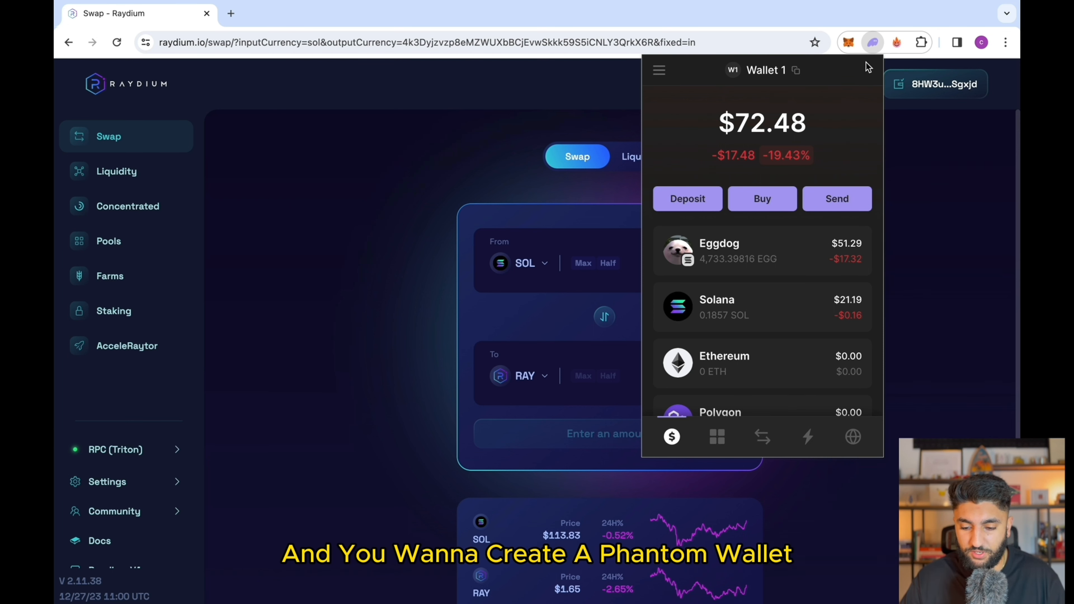
mouse_move(780, 82)
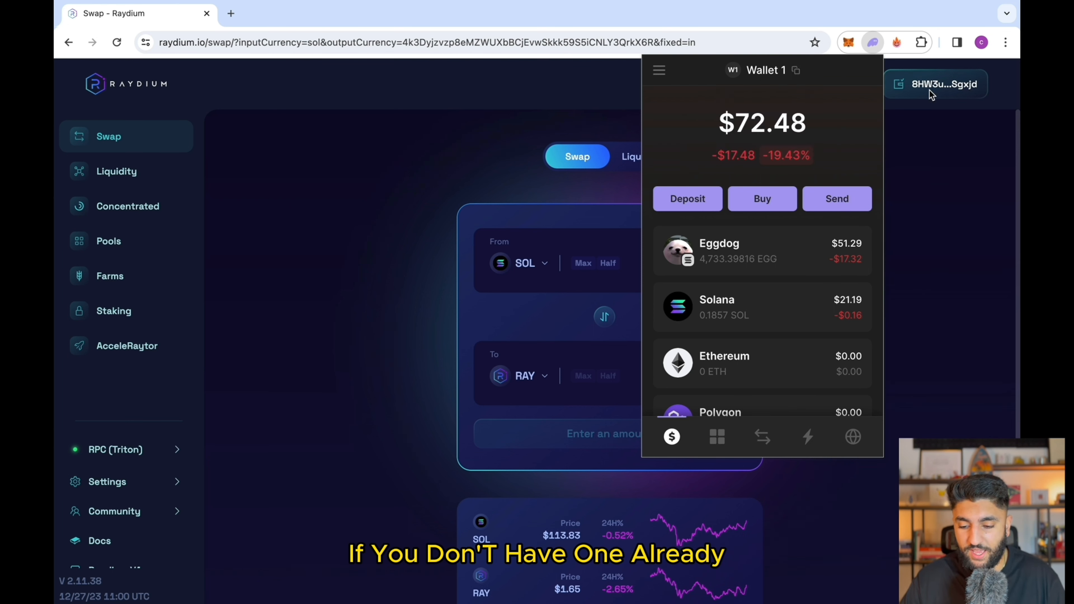
left_click(935, 172)
- Open the Farms page and examine the Ecosystem farms, including the EGG-SOL farm's pending reward and APR breakdown
left_click(109, 276)
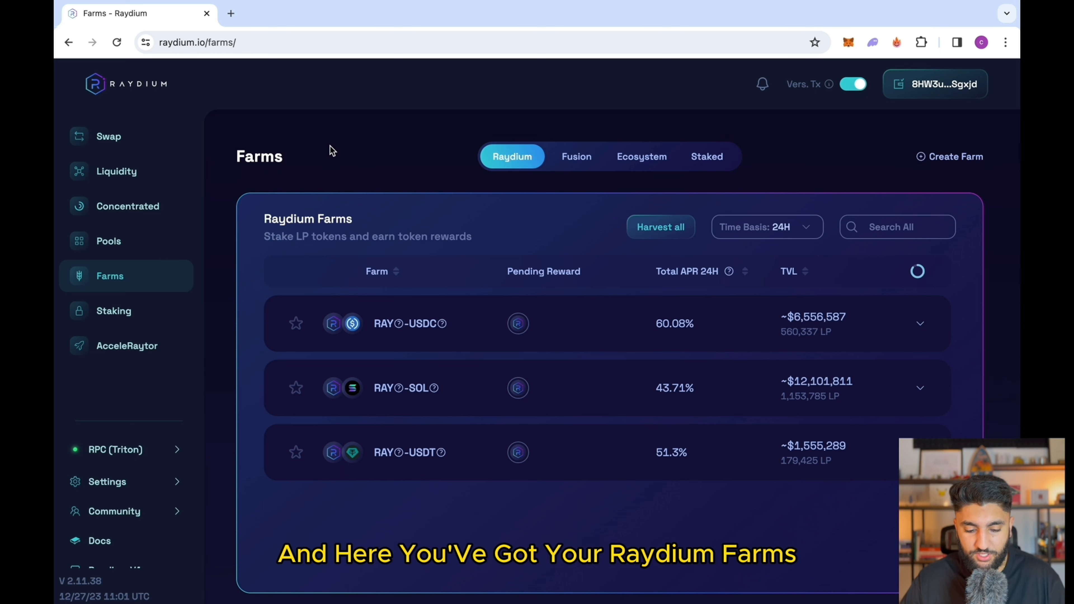
left_click(637, 162)
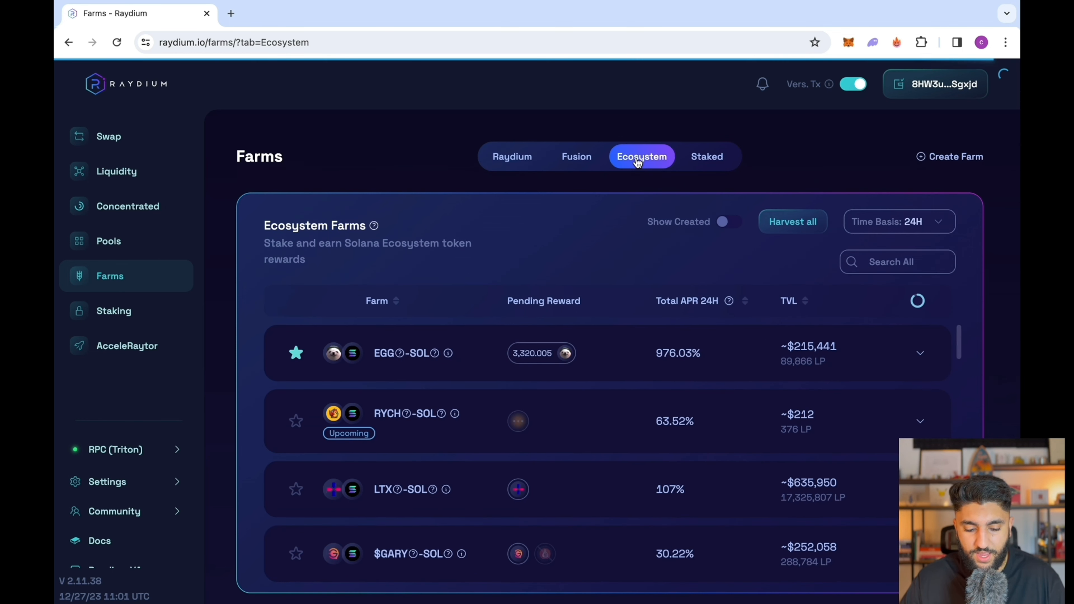
scroll(593, 357, "down", 5)
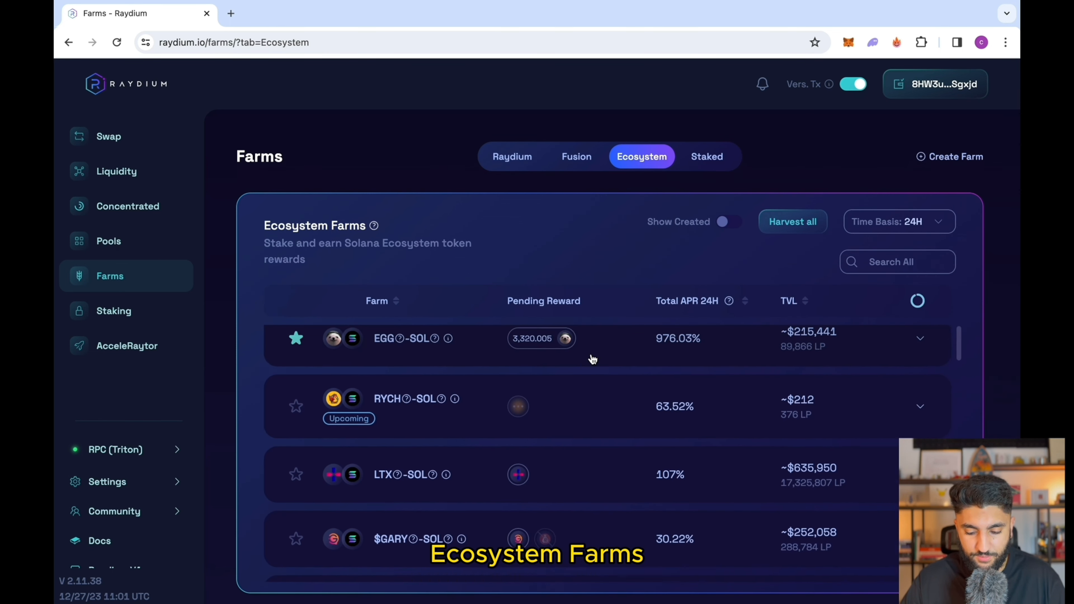
scroll(593, 359, "up", 5)
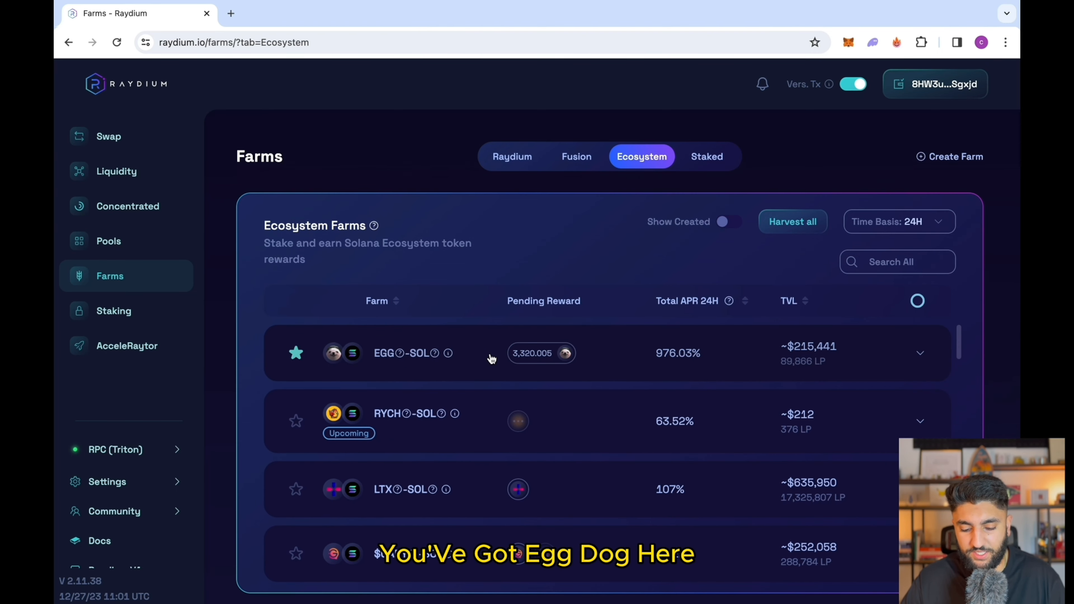
mouse_move(533, 360)
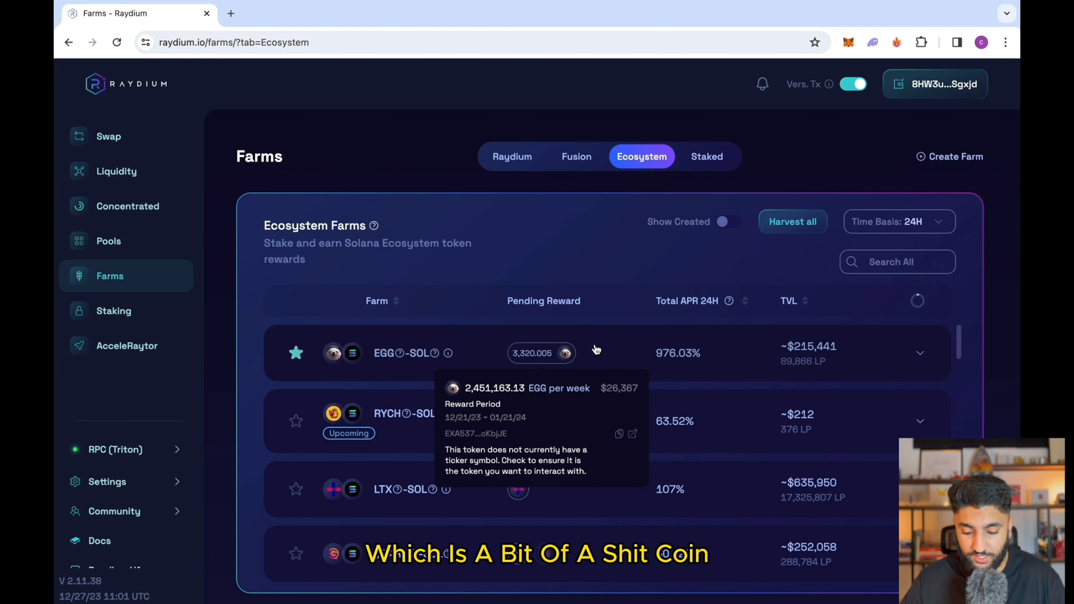
mouse_move(664, 361)
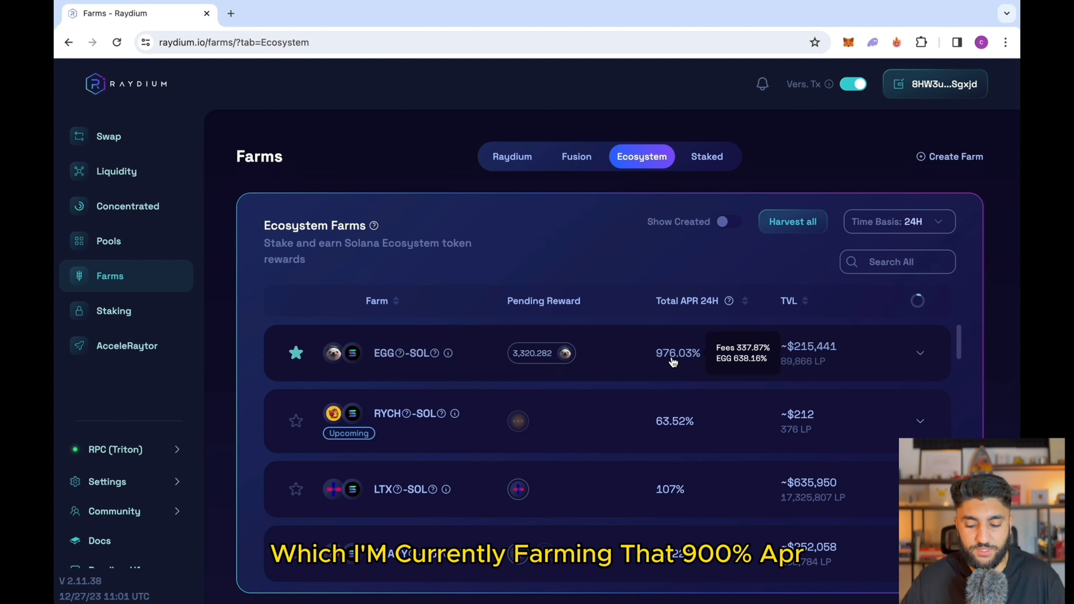
scroll(621, 364, "down", 10)
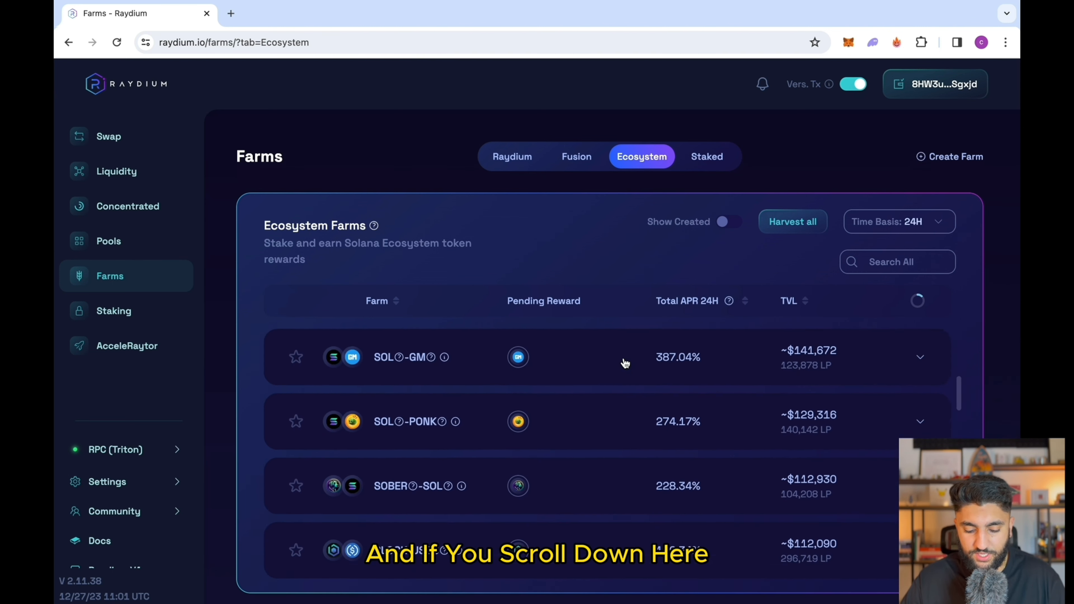
scroll(625, 363, "down", 15)
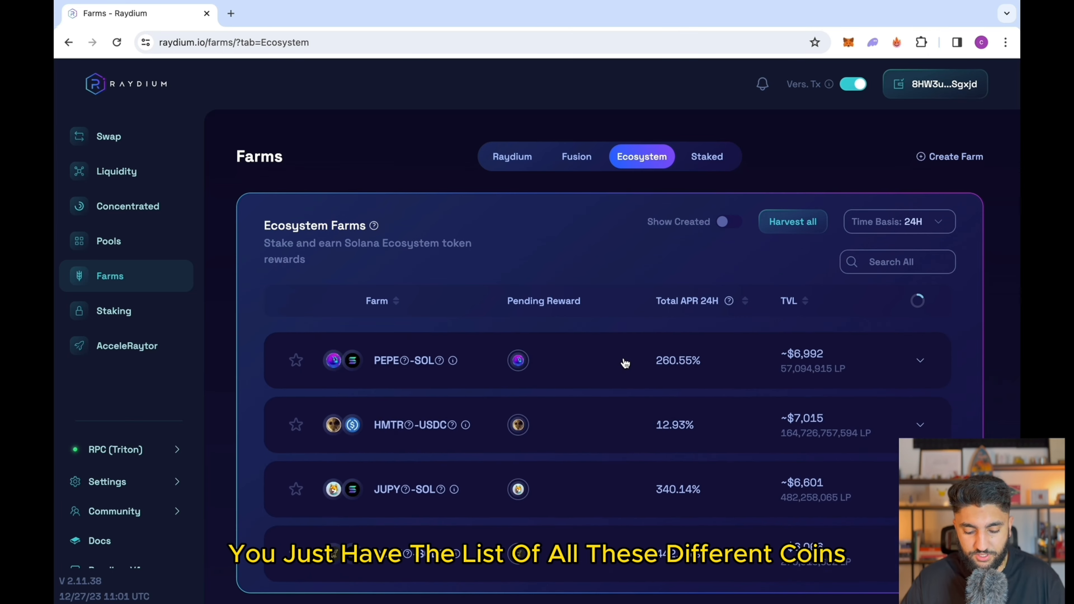
scroll(621, 361, "up", 20)
- Check the RAY-SOL entry among the Raydium farms and open the Liquidity page
left_click(512, 158)
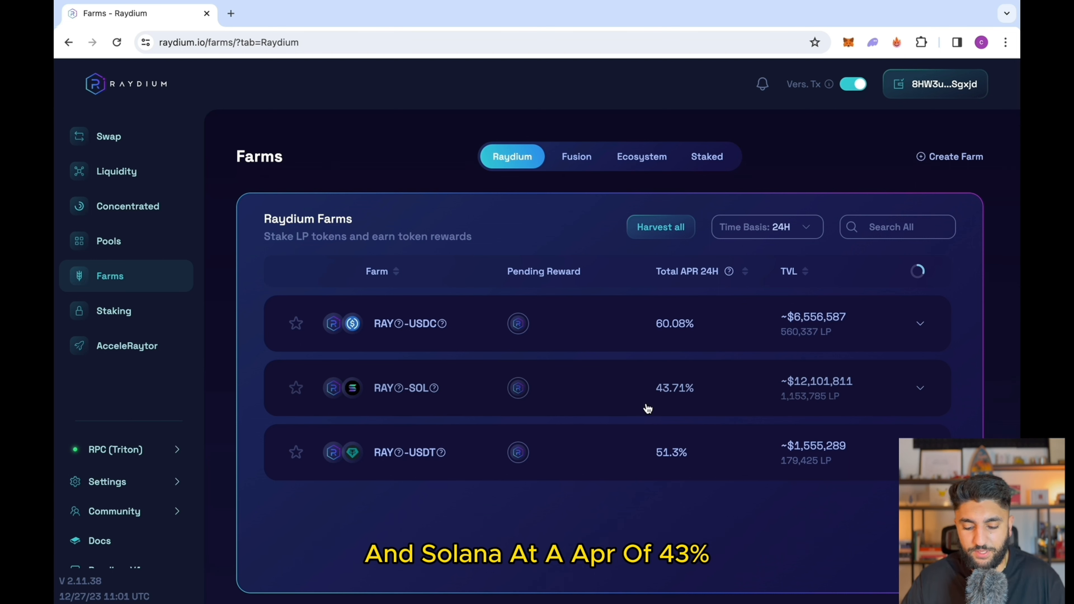
mouse_move(662, 398)
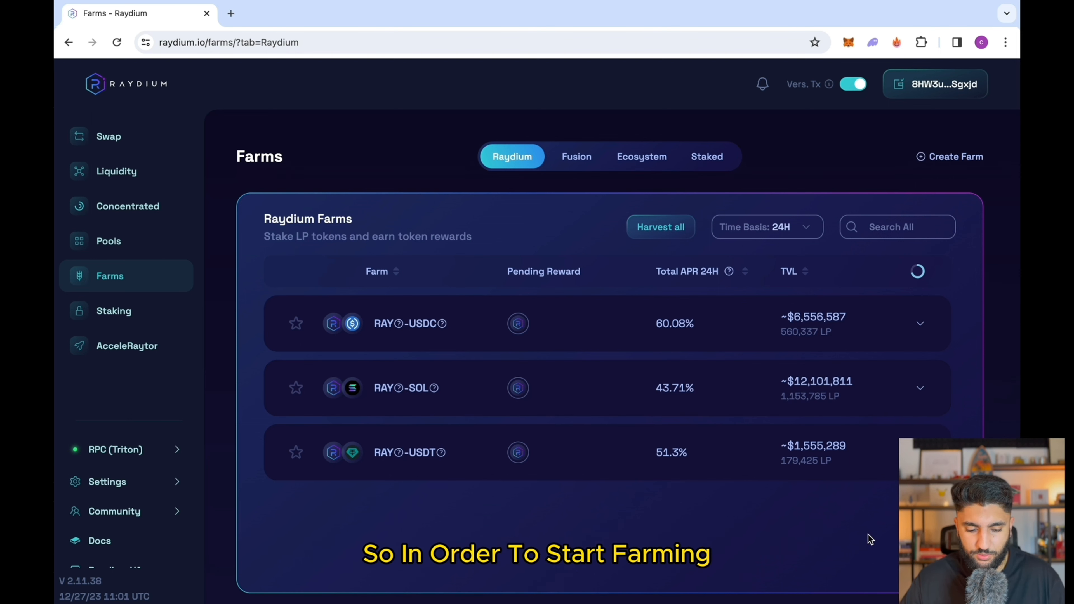
left_click(151, 171)
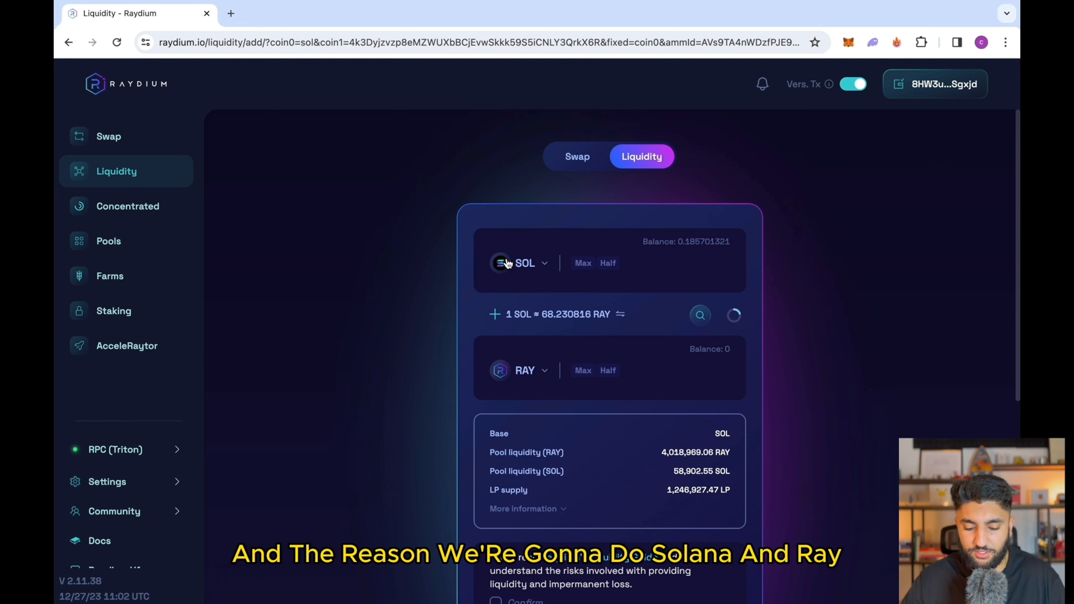
- Go back to the Ecosystem farms and expand the EGG-SOL farm to view its details
left_click(138, 277)
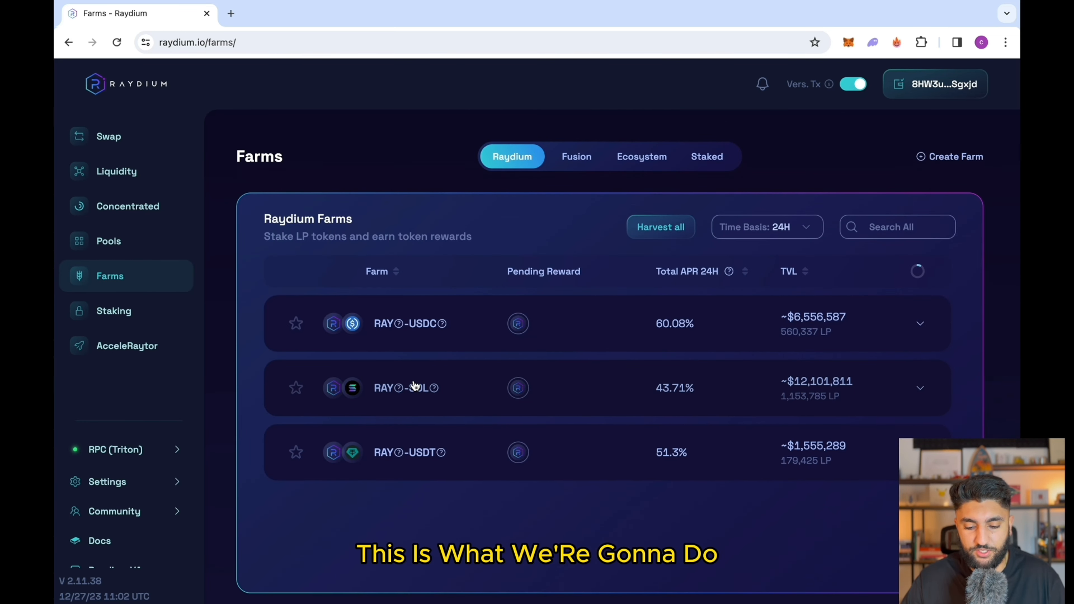
left_click(647, 157)
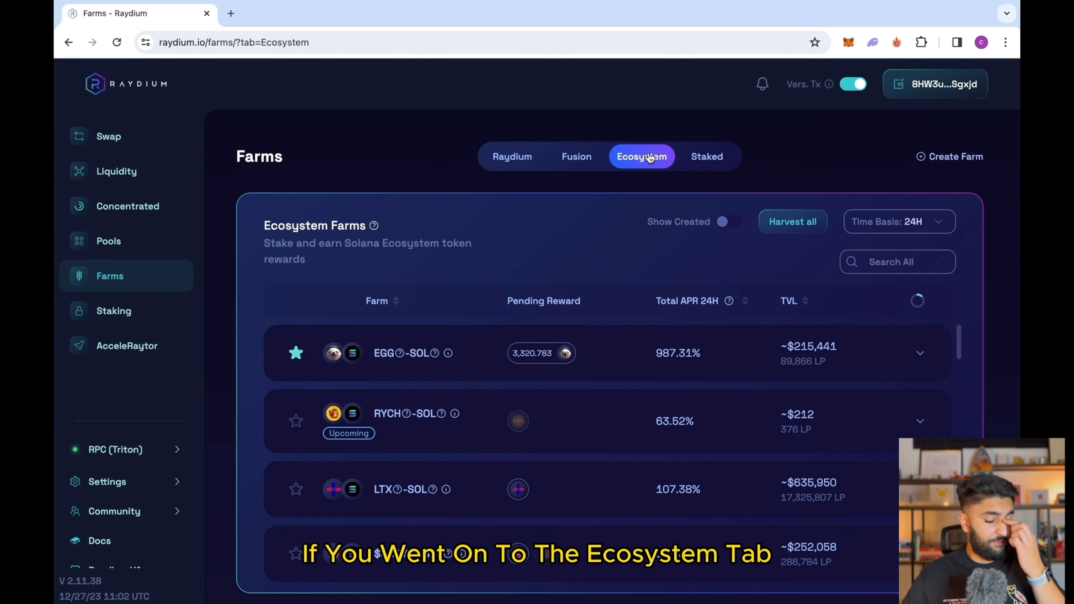
left_click(485, 347)
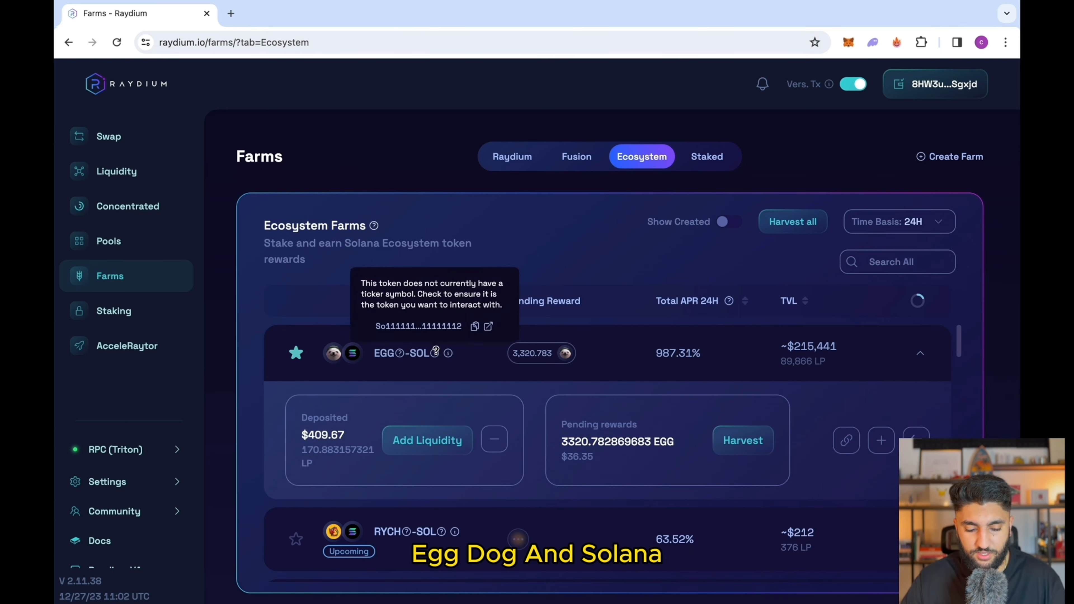
- On the Liquidity page, set the token pair to EGG and SOL
left_click(151, 171)
left_click(526, 267)
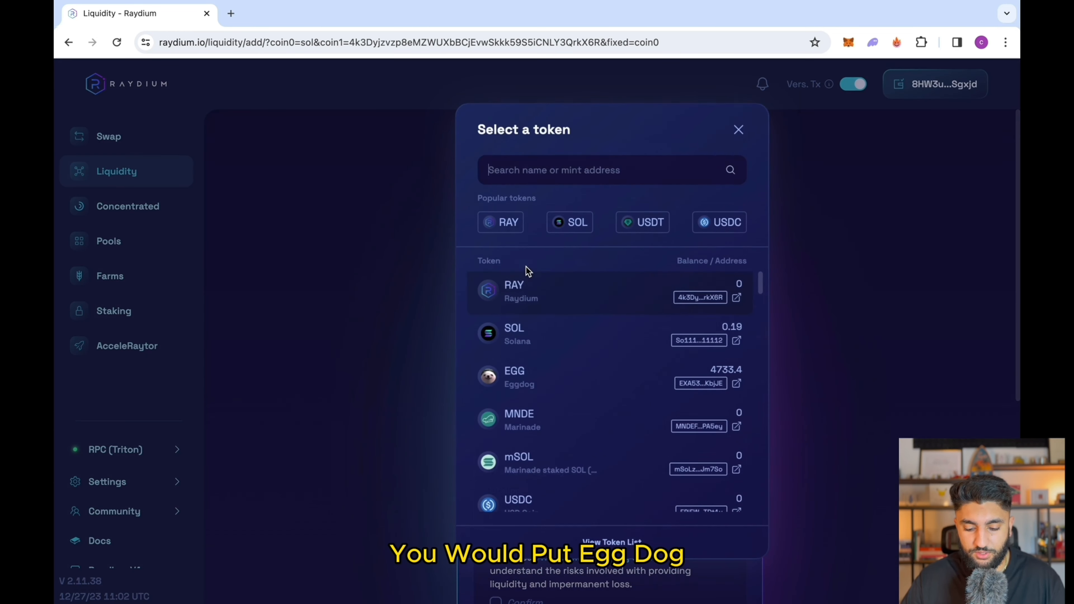
left_click(555, 380)
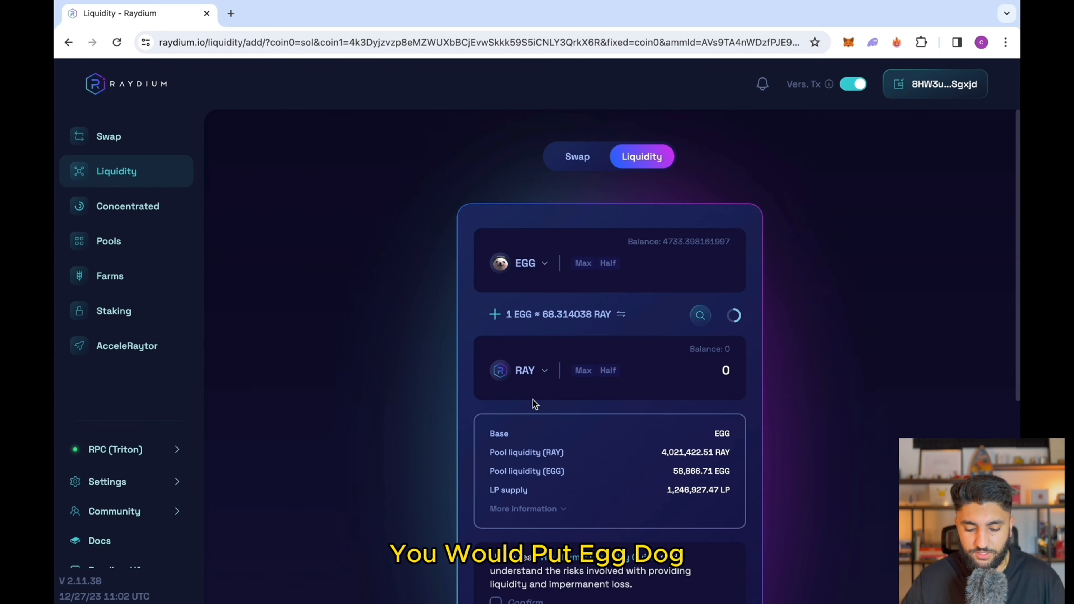
left_click(512, 370)
left_click(543, 342)
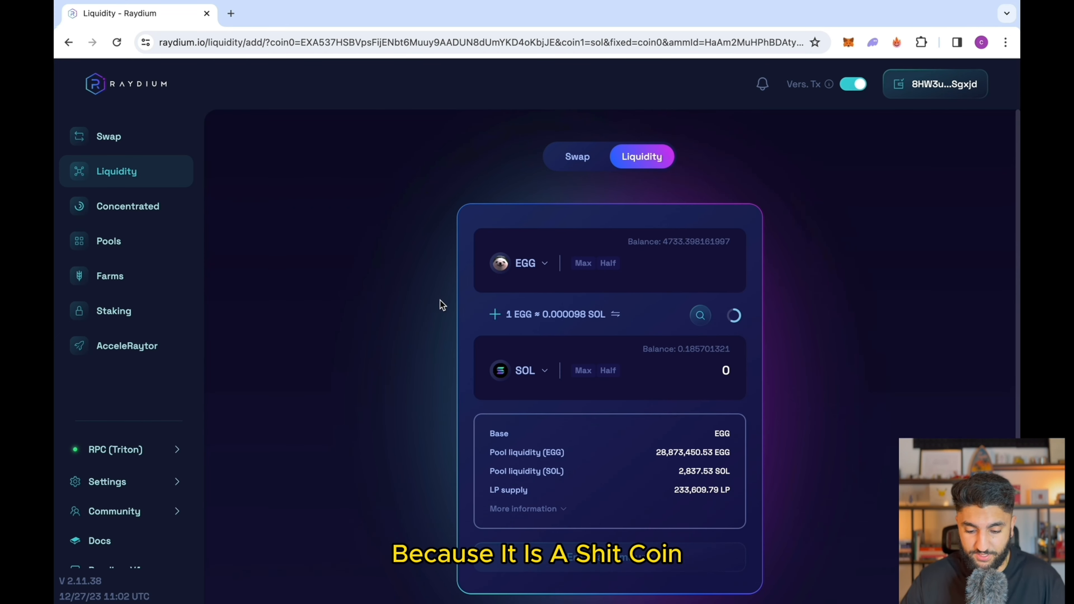
- Change the liquidity pair to SOL as the first token and RAY as the second
left_click(533, 269)
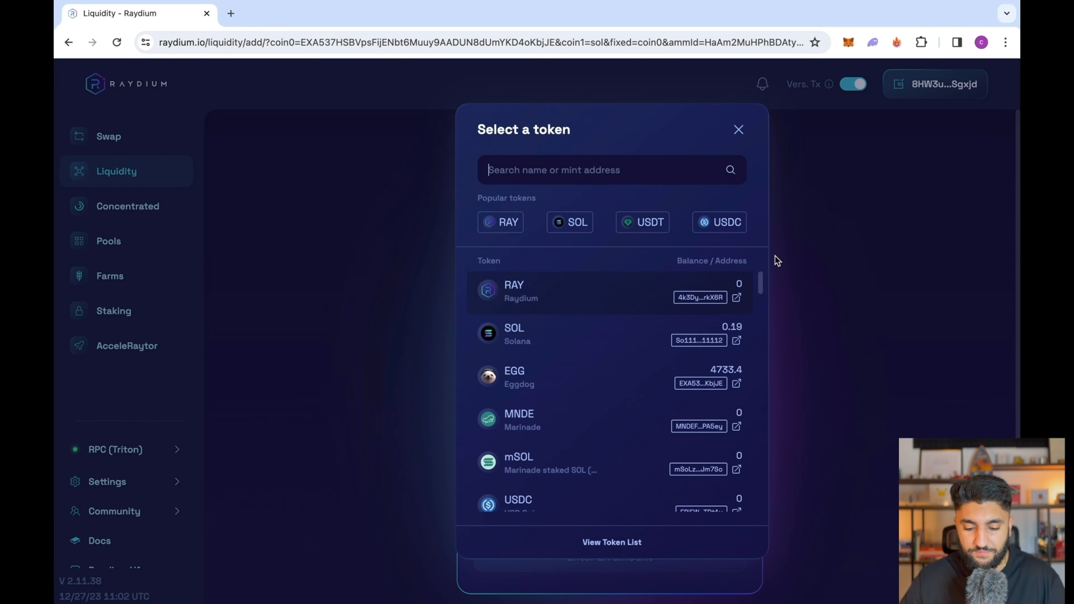
left_click(530, 340)
left_click(503, 370)
left_click(617, 279)
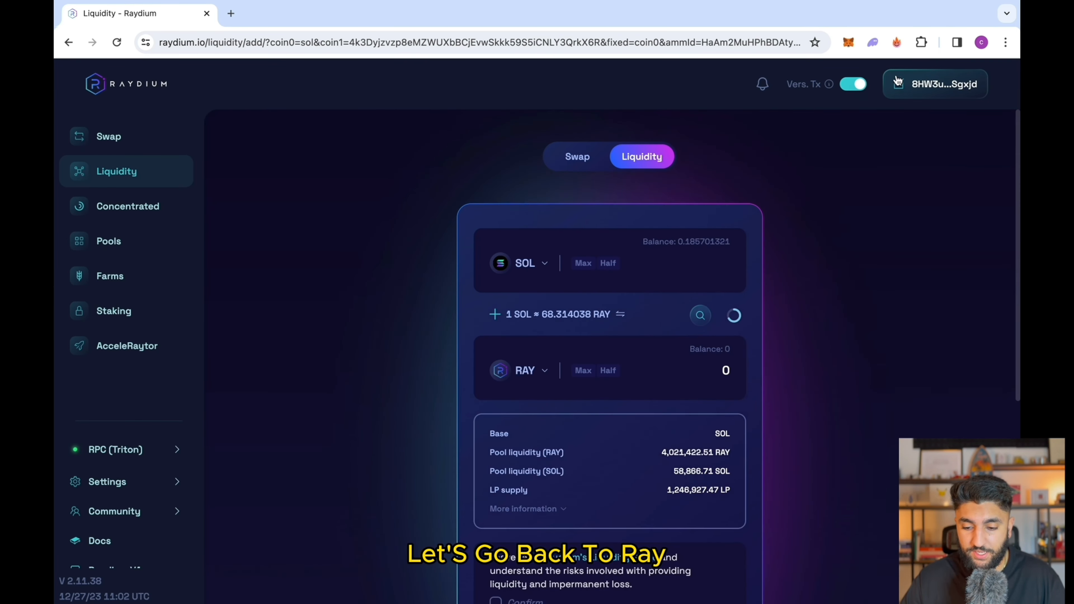
- Open the Phantom wallet and copy its Solana address
left_click(872, 42)
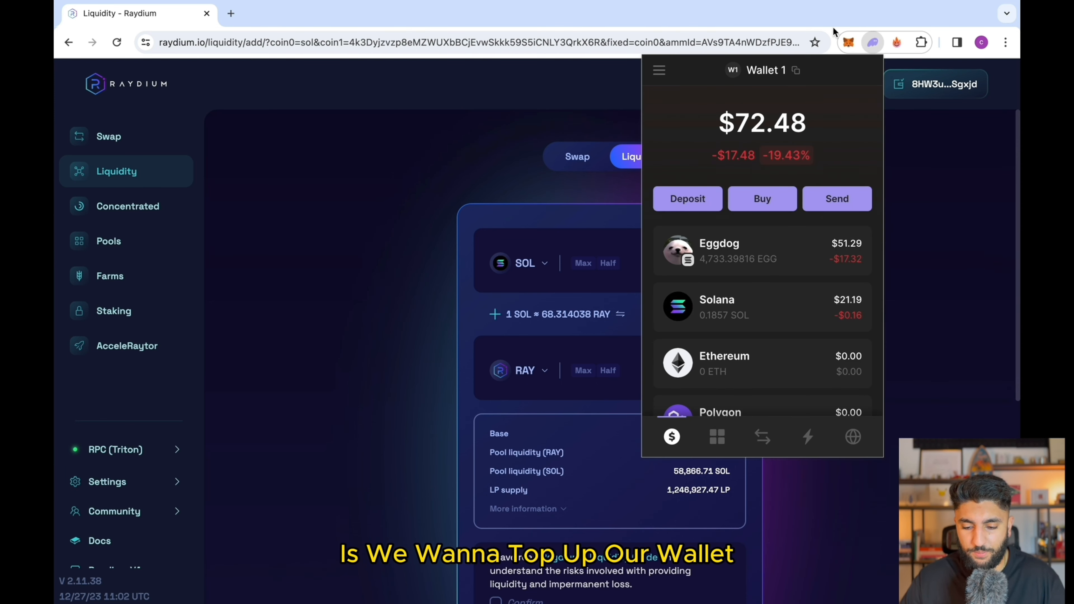
mouse_move(781, 76)
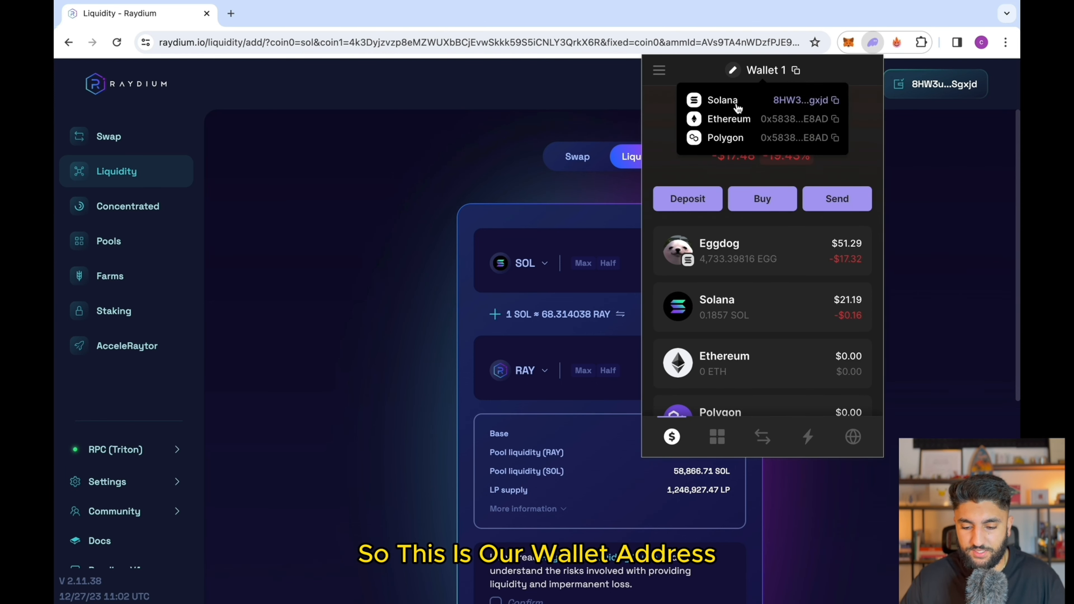
left_click(835, 102)
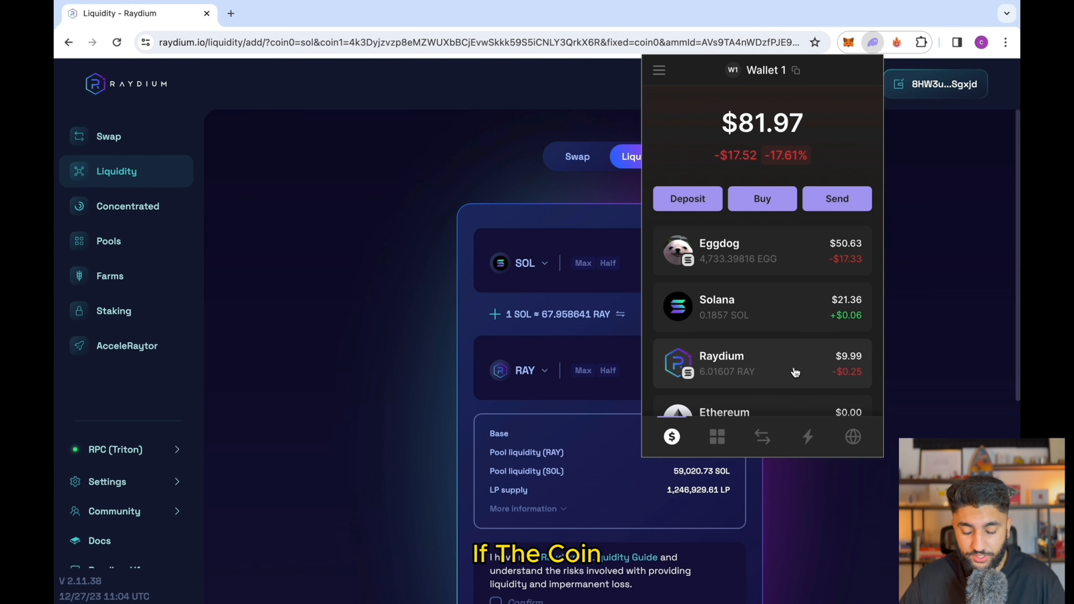
- Enable the Yin&Yang token in the Phantom wallet's token list and close the wallet
scroll(767, 295, "down", 5)
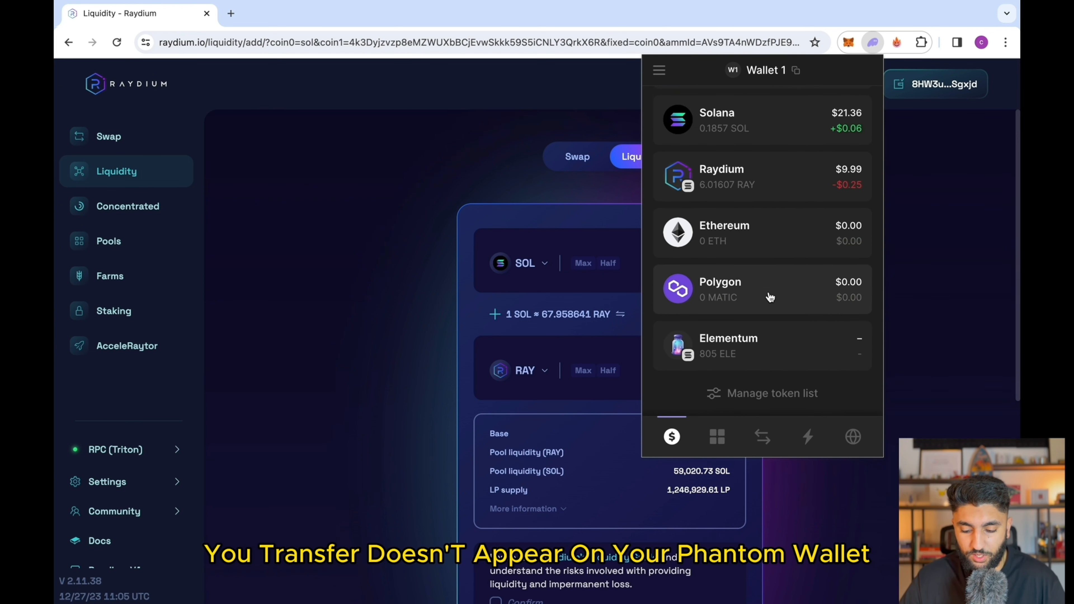
left_click(779, 396)
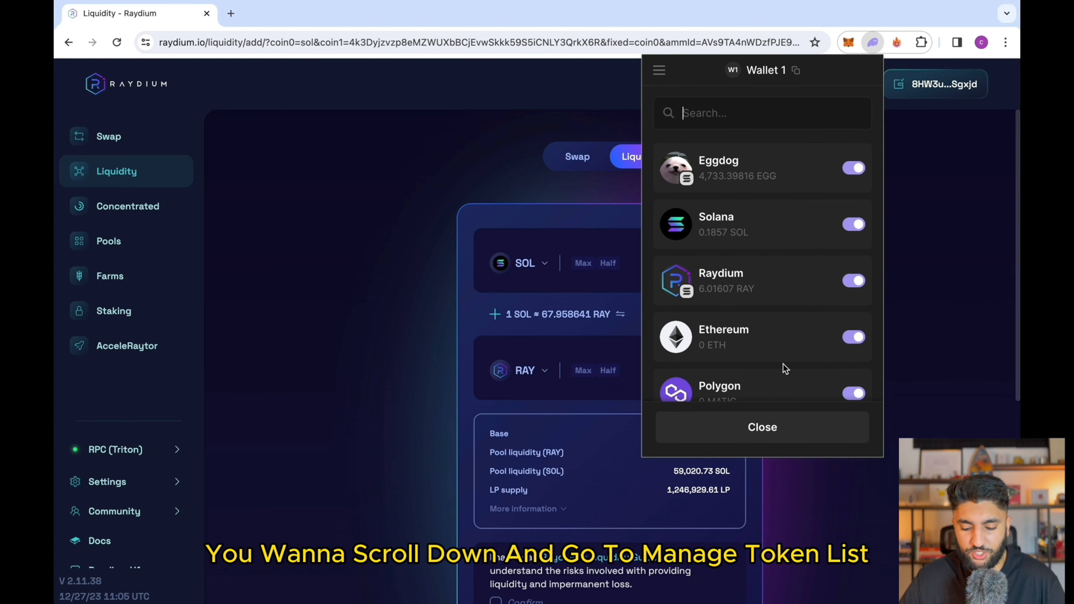
scroll(775, 321, "down", 3)
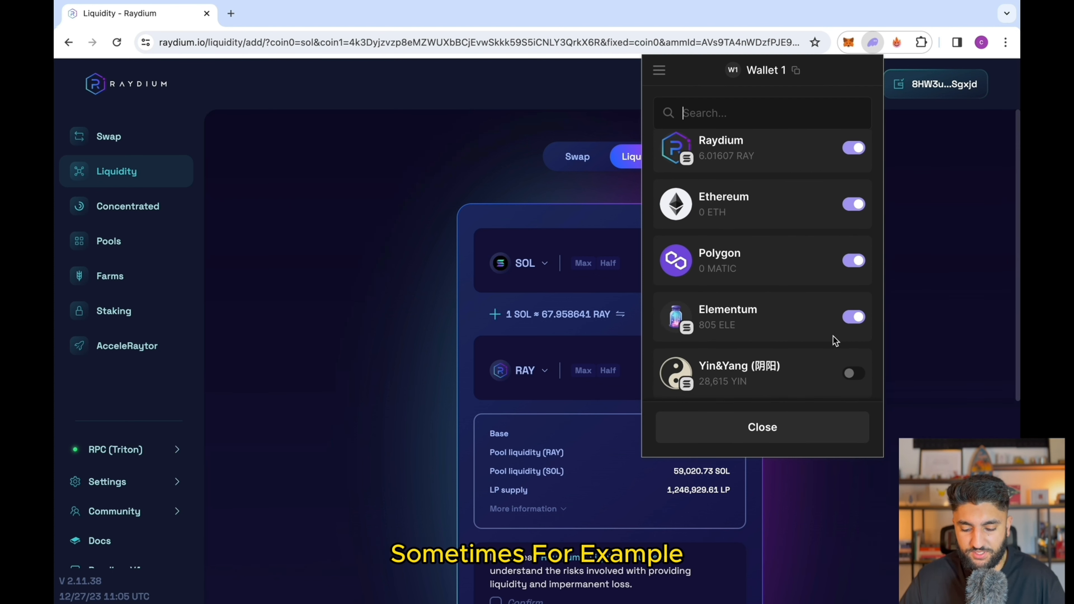
left_click(852, 374)
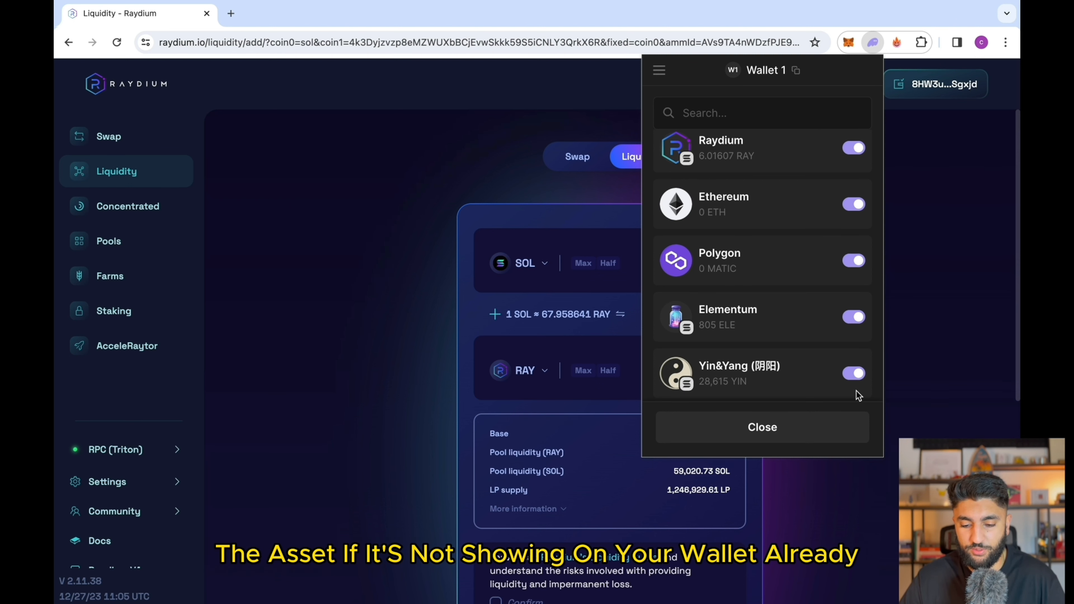
key("Escape")
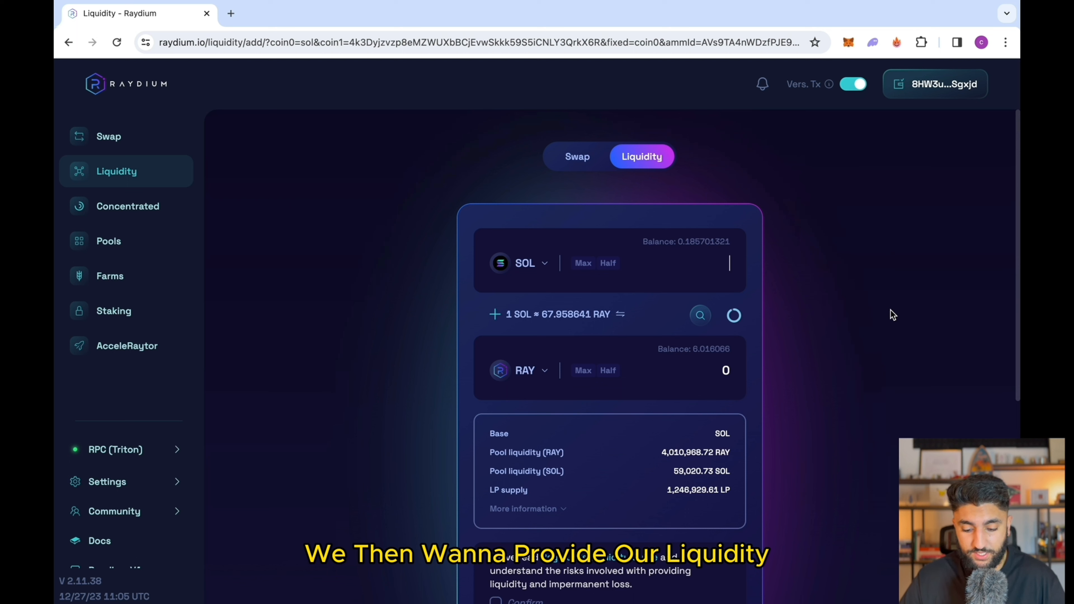
- Set the RAY amount of the SOL-RAY liquidity deposit to 5
left_click(704, 366)
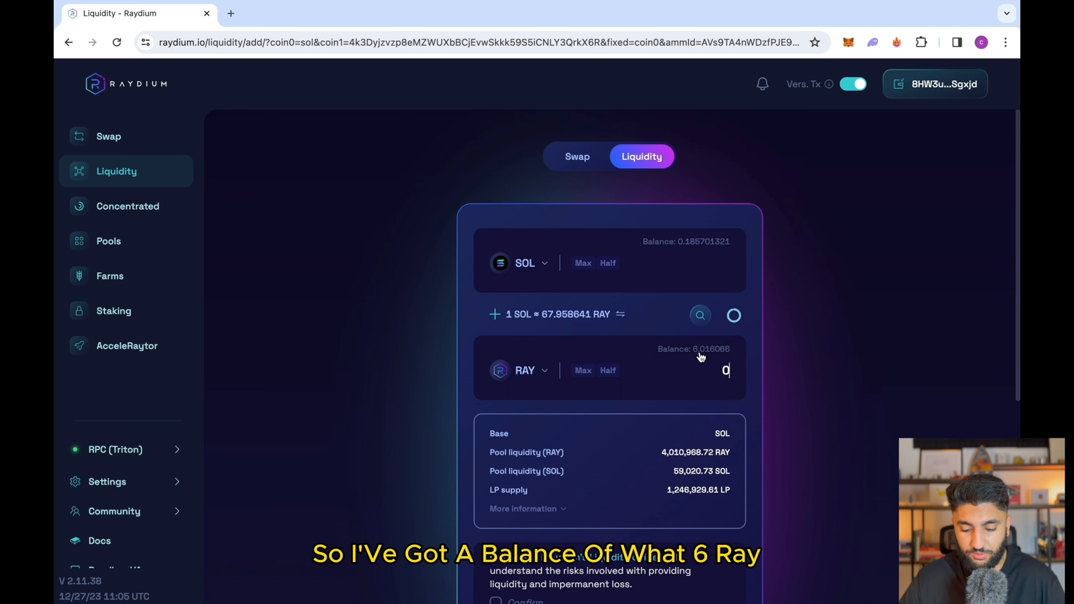
left_click(701, 356)
key("BackSpace")
key("BackSpace")
key("BackSpace")
key("BackSpace")
key("BackSpace")
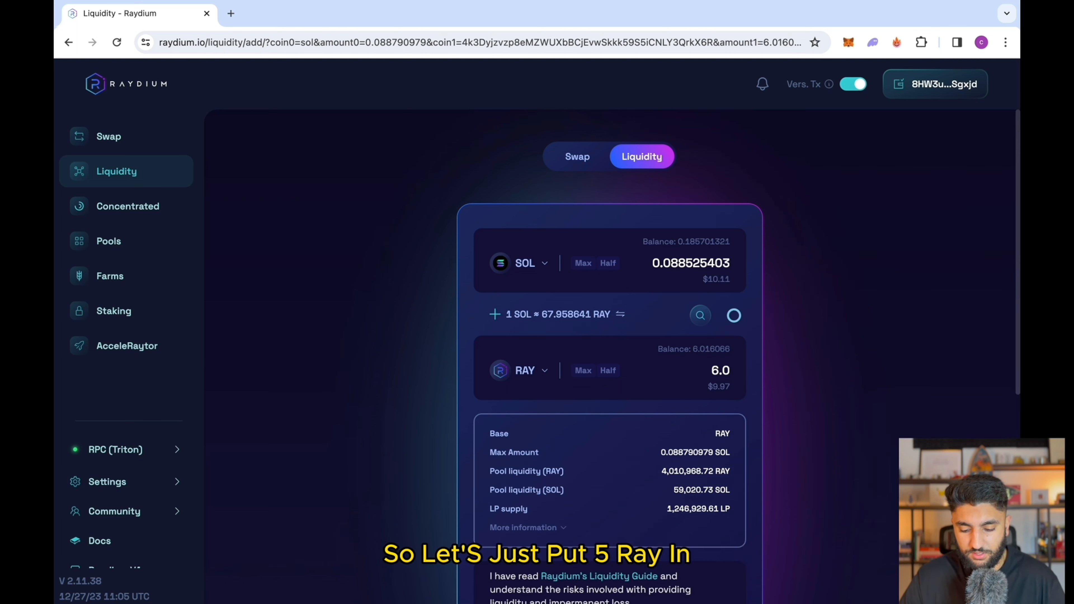
type("5")
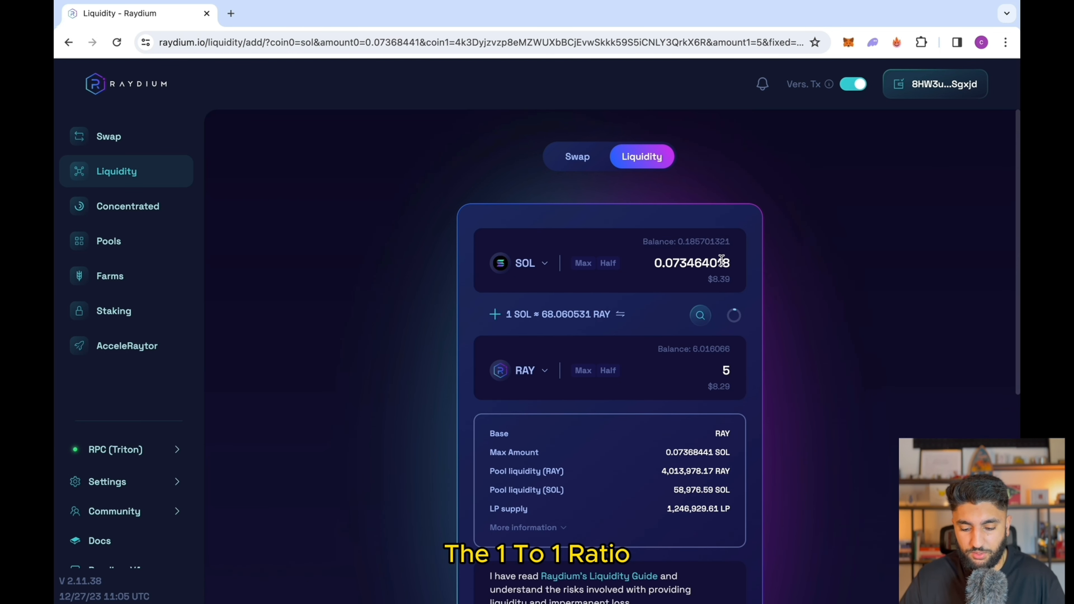
- Confirm having read Raydium's Liquidity Guide and submit the SOL-RAY liquidity deposit for wallet approval
scroll(765, 315, "down", 4)
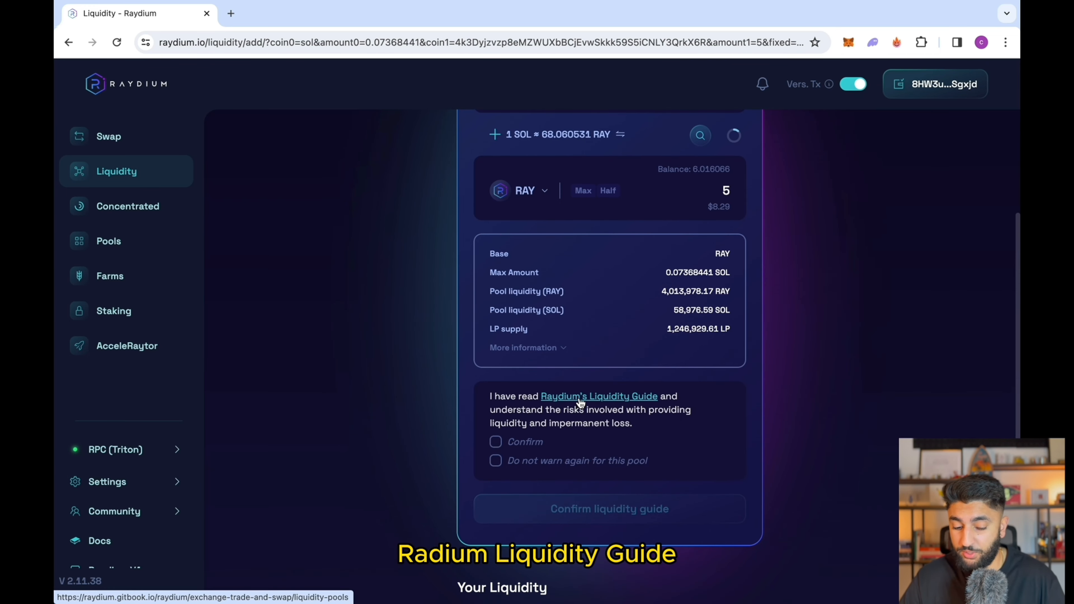
left_click(495, 444)
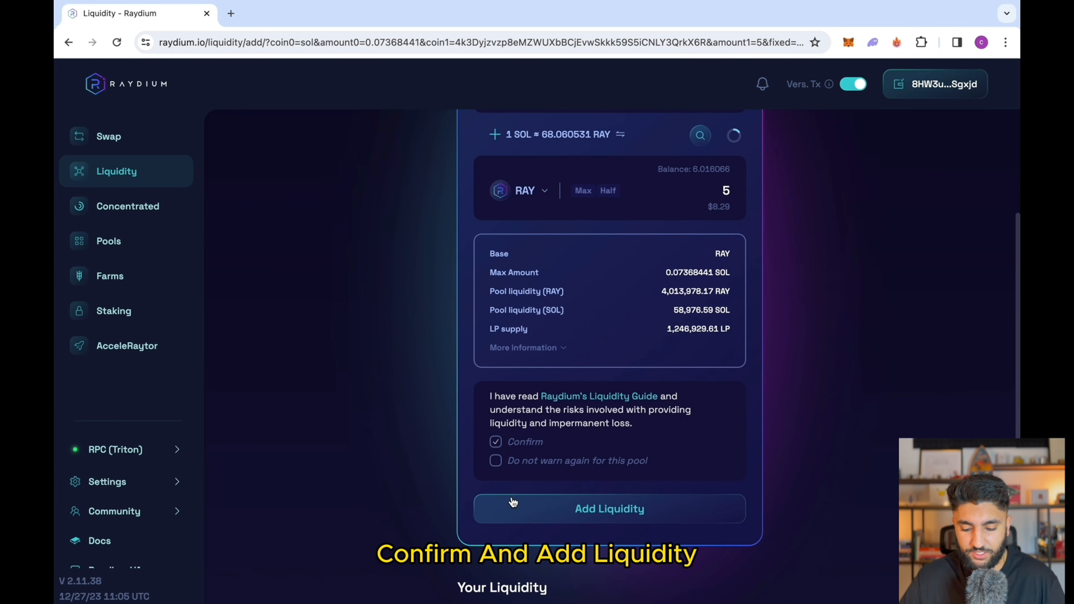
left_click(515, 517)
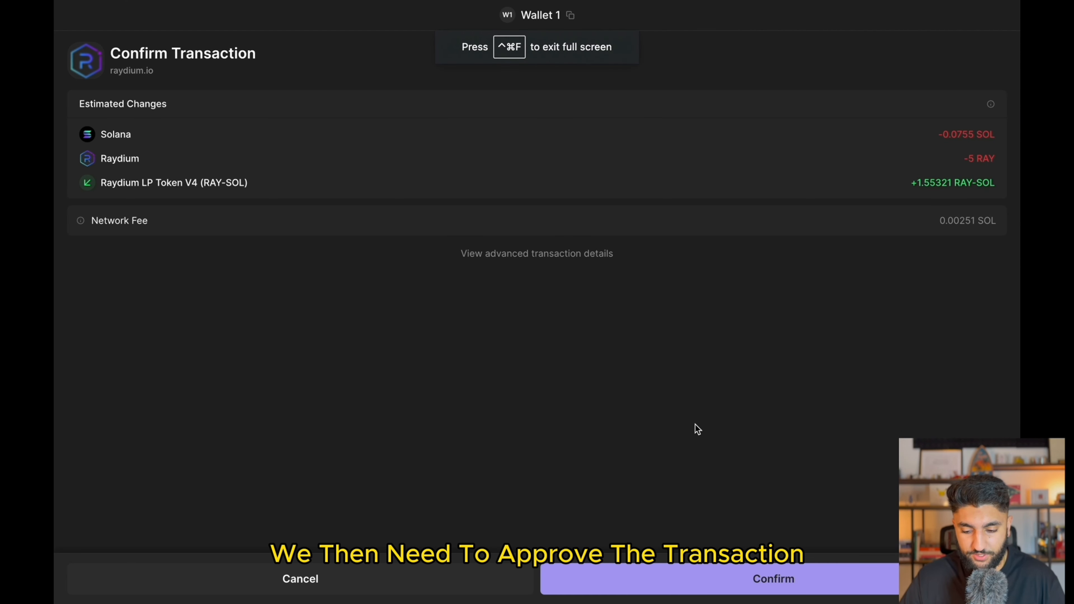
- Approve the SOL-RAY liquidity deposit in the wallet and expand the RAY-SOL farm among the Raydium farms
left_click(720, 578)
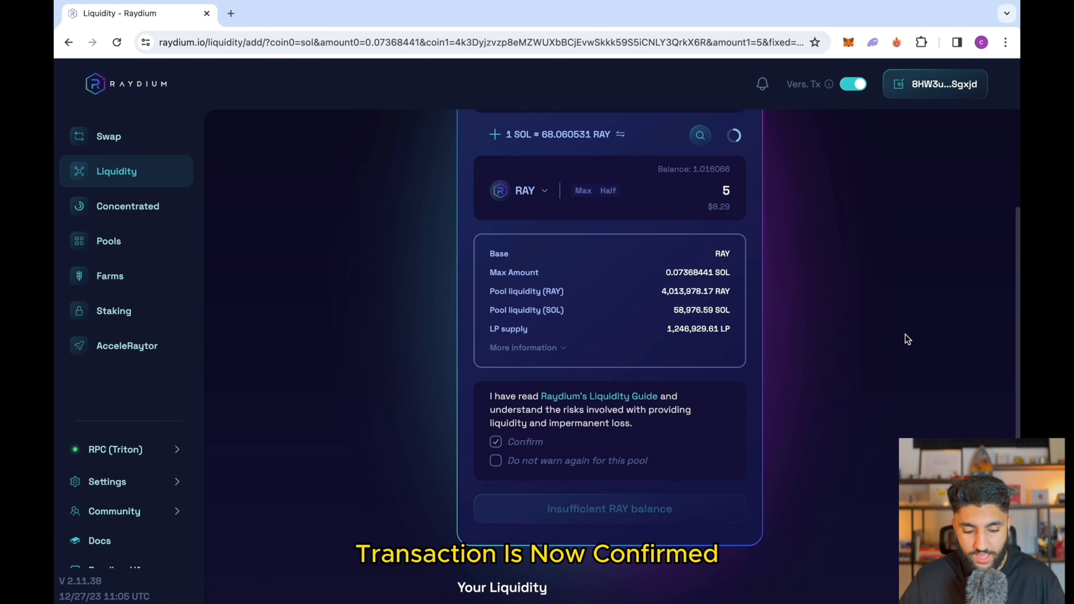
left_click(139, 281)
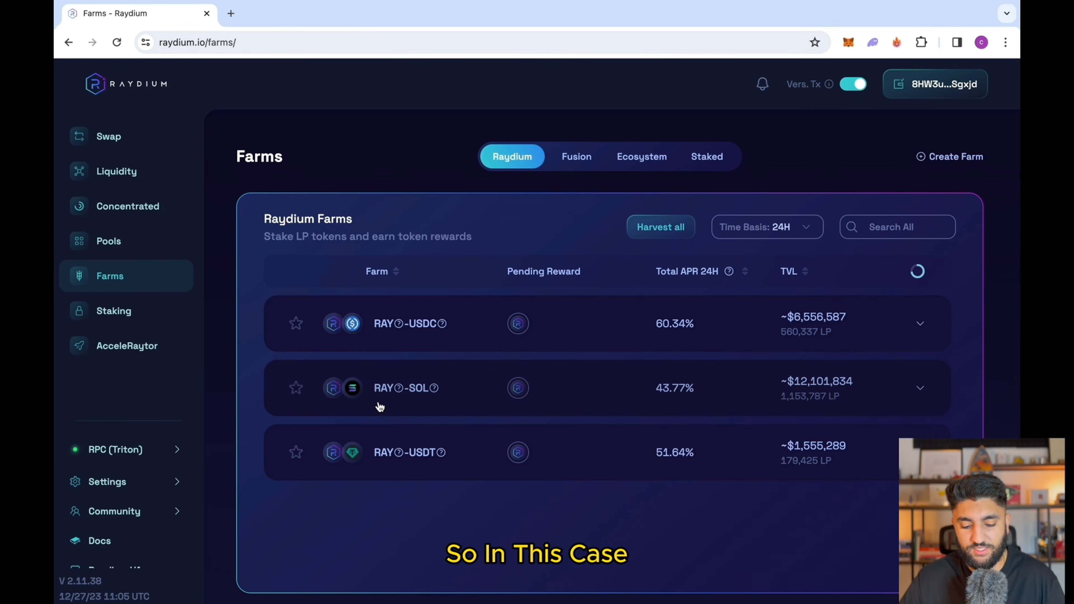
left_click(924, 405)
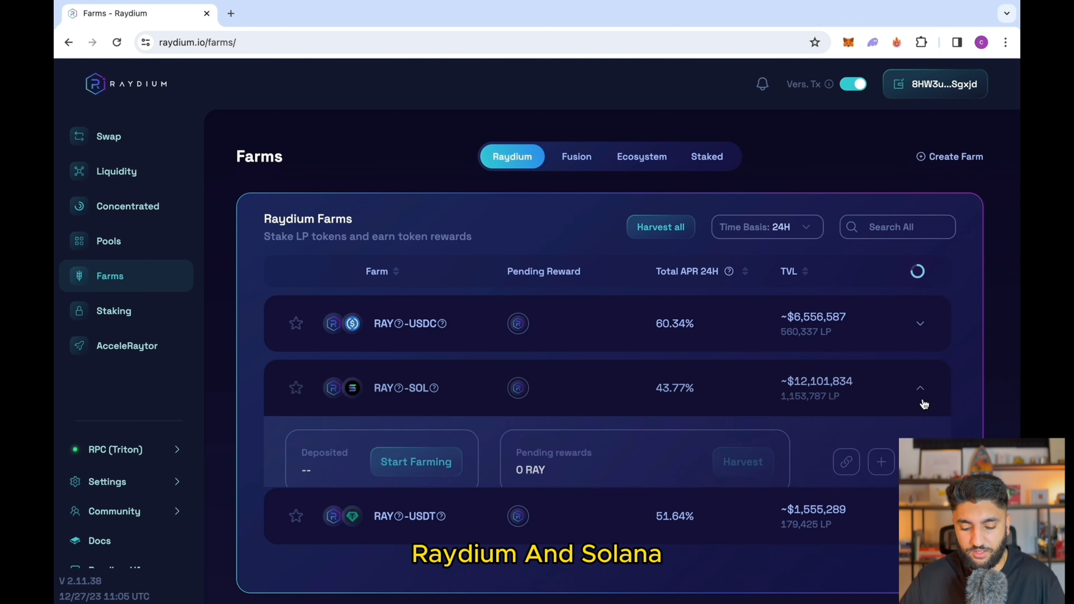
- Stake the maximum 1.55321 LP in the RAY-SOL farm and approve the transaction in the wallet
left_click(440, 471)
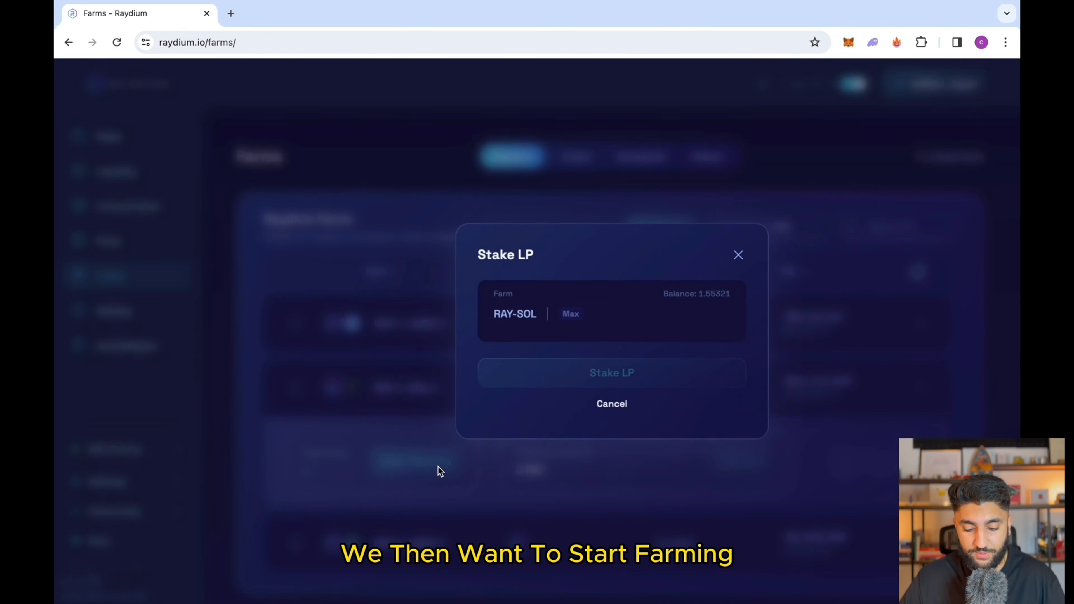
left_click(572, 316)
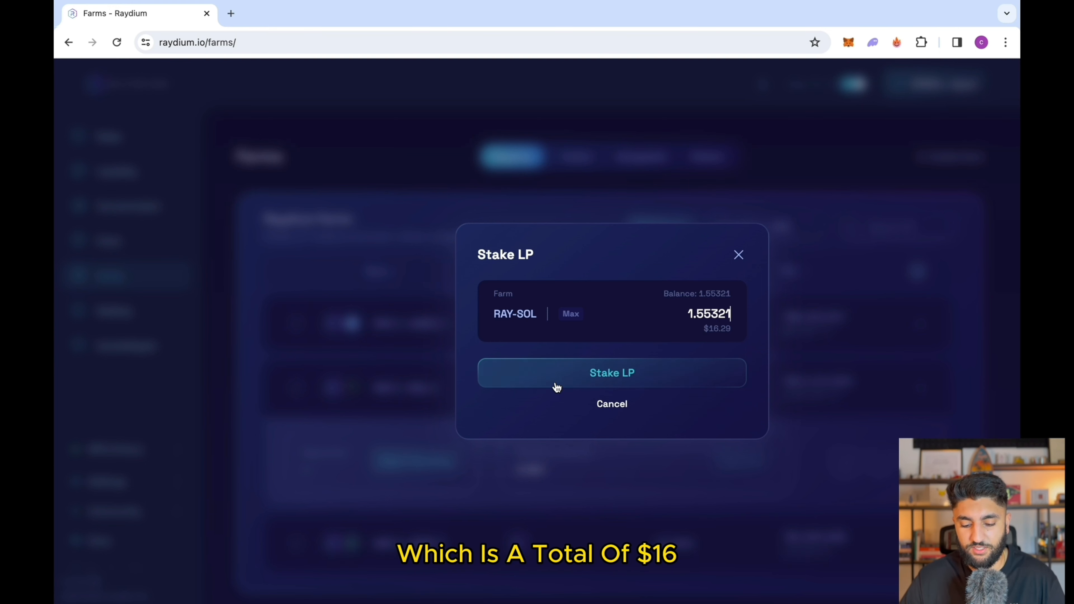
left_click(621, 371)
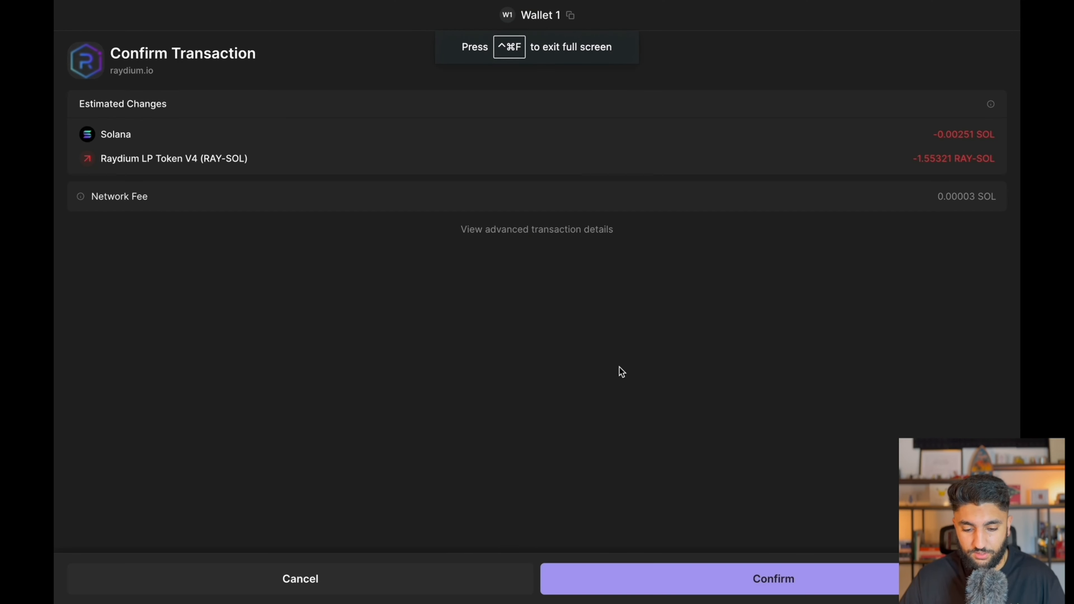
left_click(709, 583)
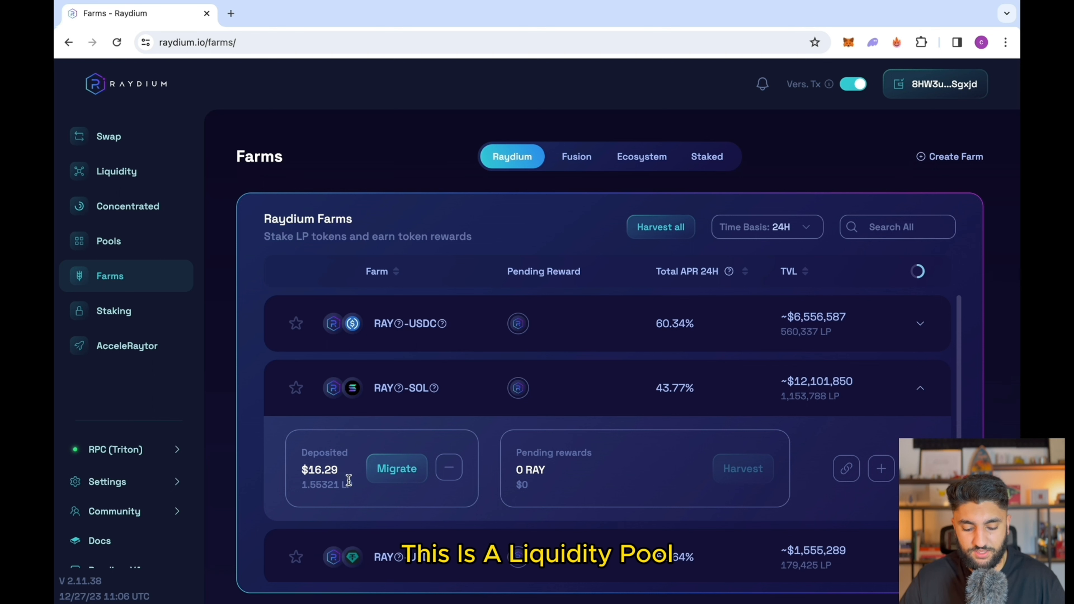
- Examine the RAY-SOL farm's deposit, and review the EGG-SOL deposit and pending rewards among the staked farms
left_click_drag(347, 485, 273, 485)
left_click(300, 483)
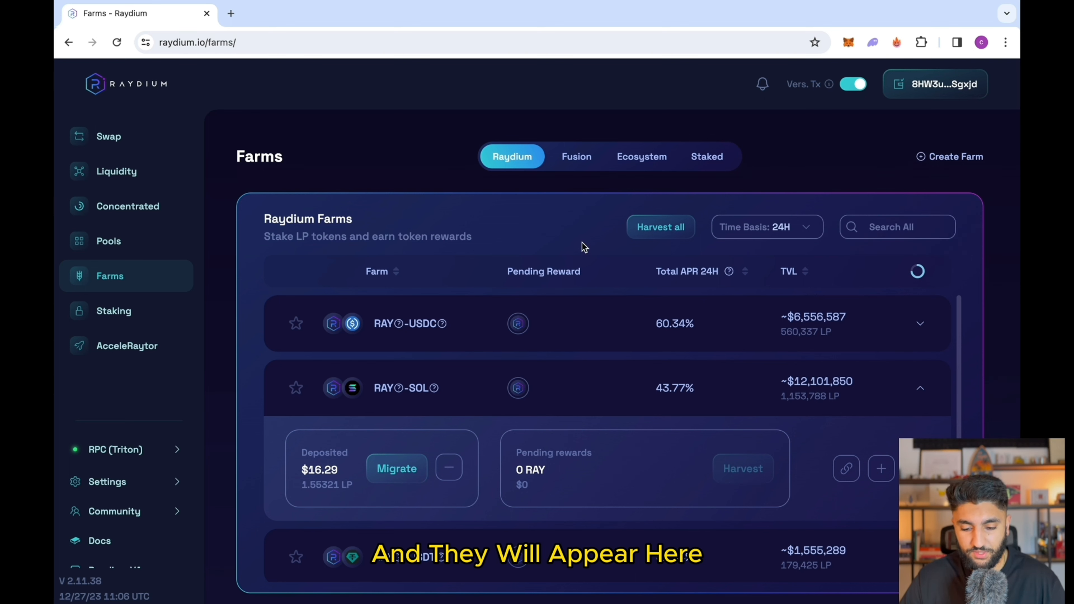
left_click(695, 159)
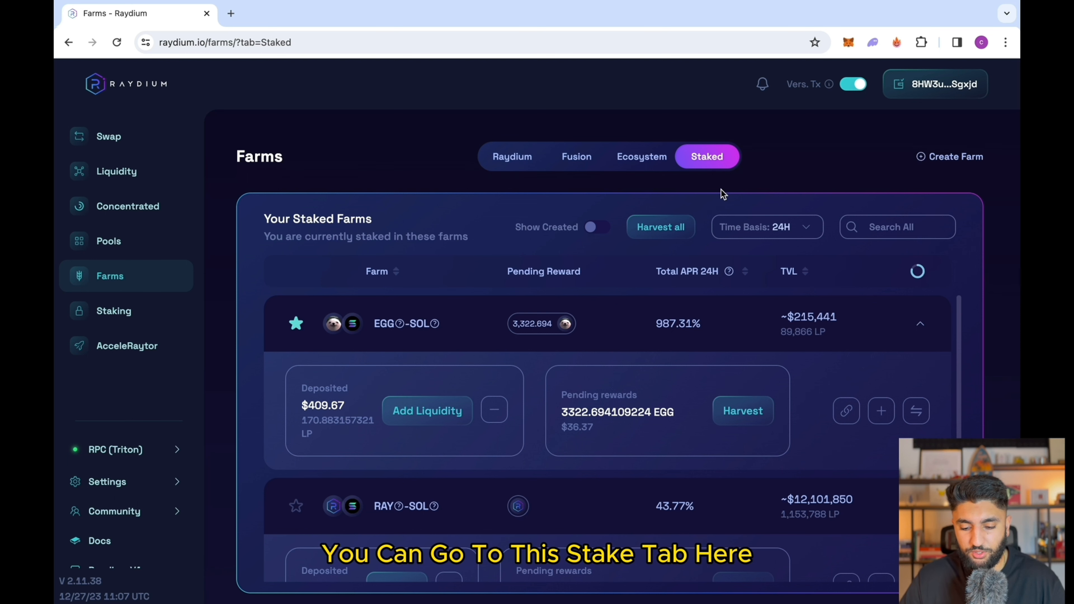
left_click(918, 325)
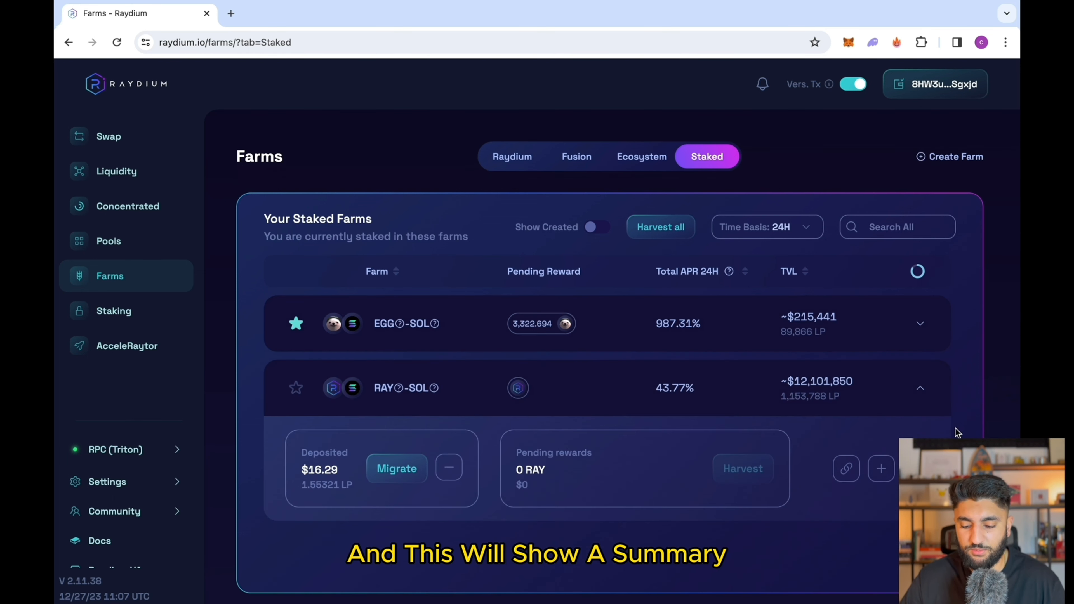
left_click(921, 394)
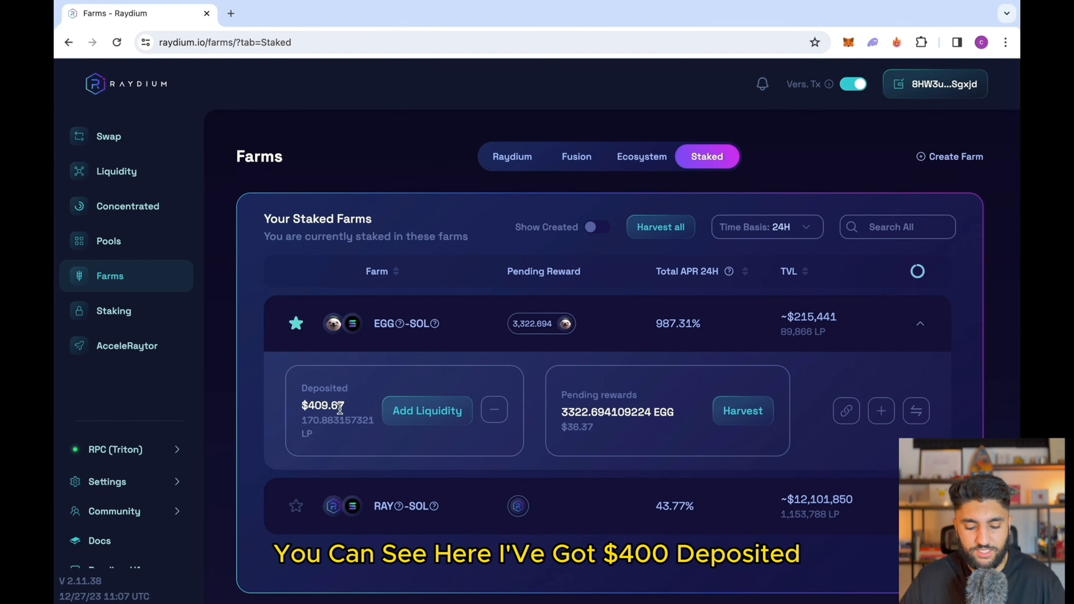
left_click_drag(350, 411, 297, 408)
mouse_move(561, 416)
left_mouse_down()
mouse_move(590, 414)
mouse_move(608, 428)
mouse_move(564, 425)
left_mouse_up()
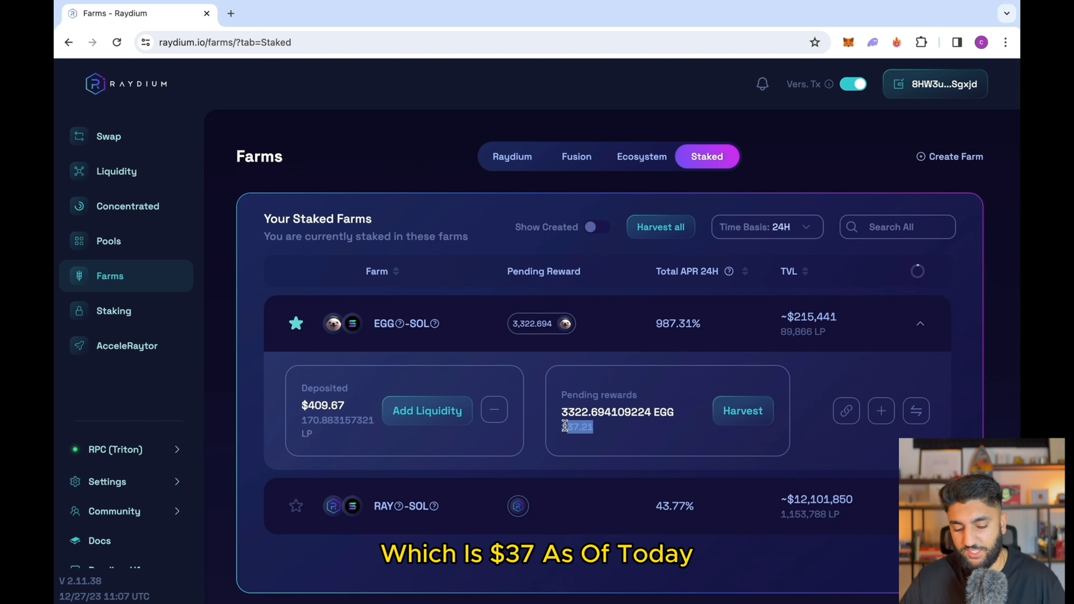
left_click(596, 429)
- Unstake the maximum 1.55321 LP from the RAY-SOL staked farm and approve the transaction in the wallet
left_click(726, 165)
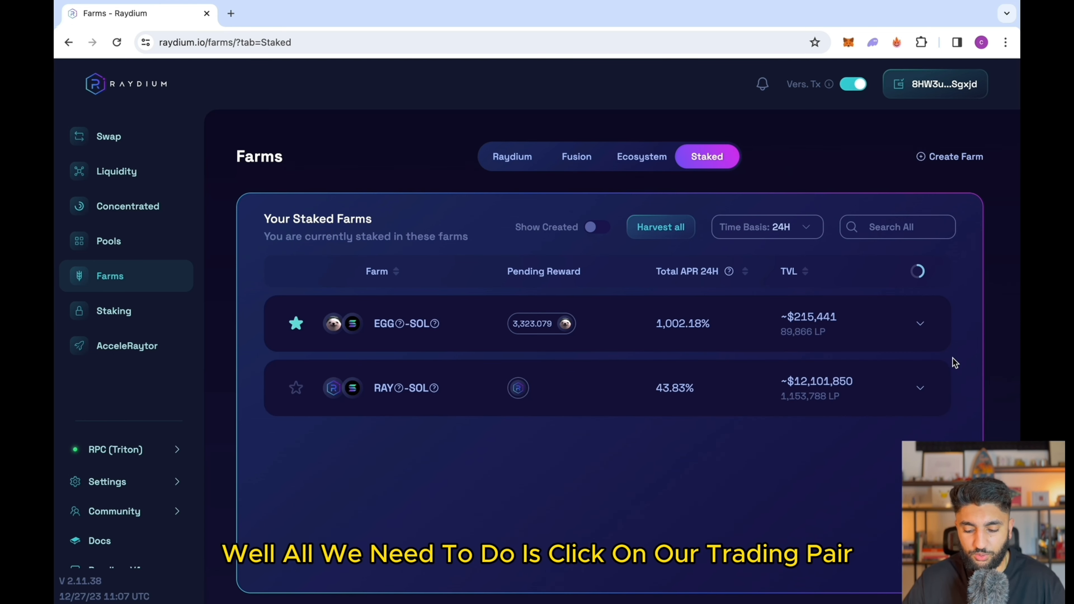
left_click(928, 388)
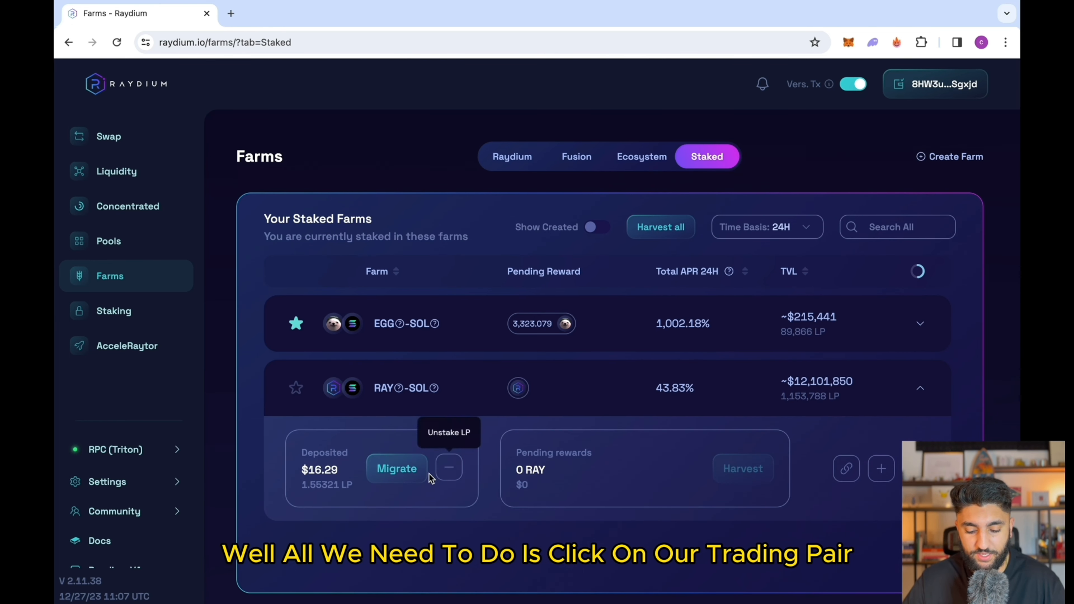
left_click(448, 468)
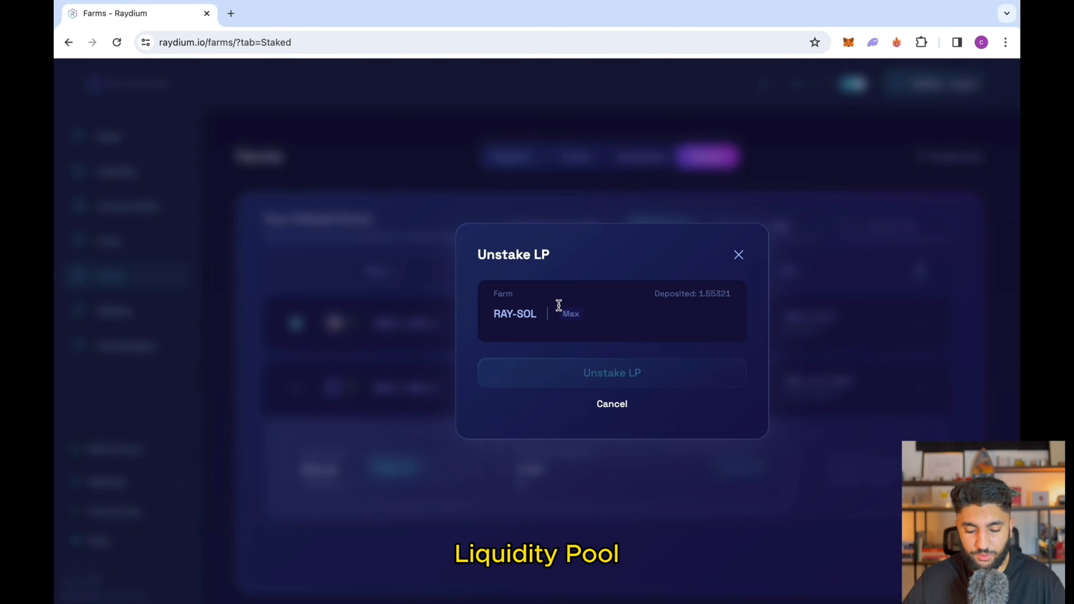
left_click(570, 313)
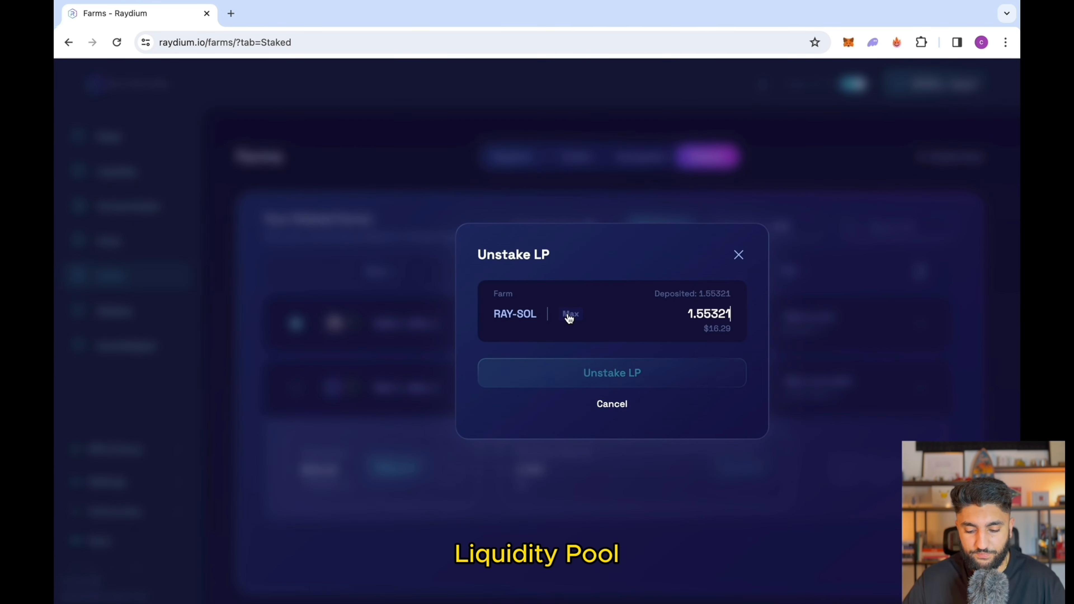
left_click(622, 374)
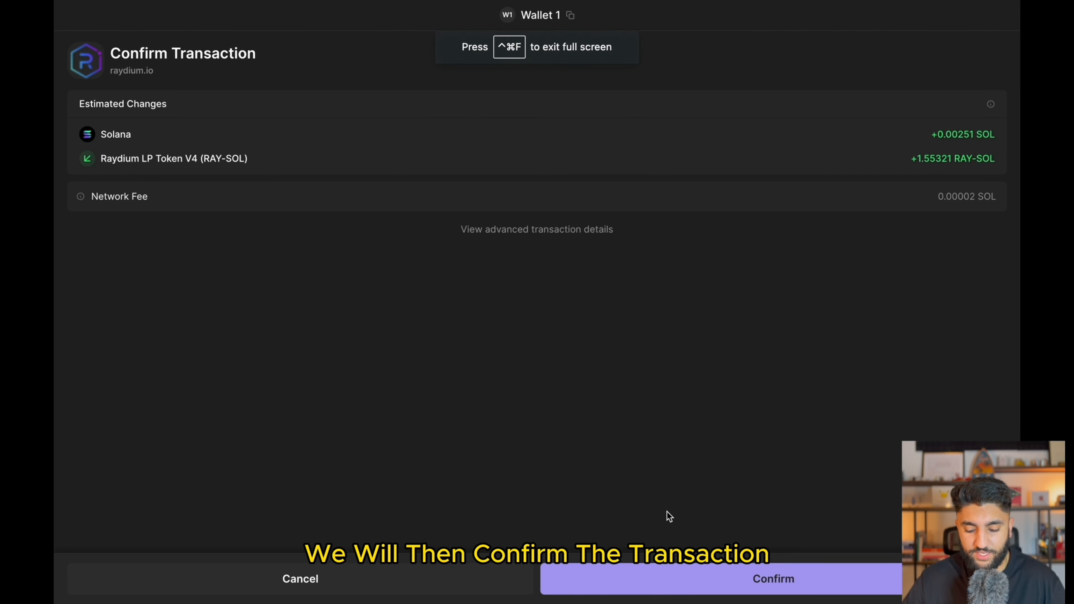
left_click(659, 578)
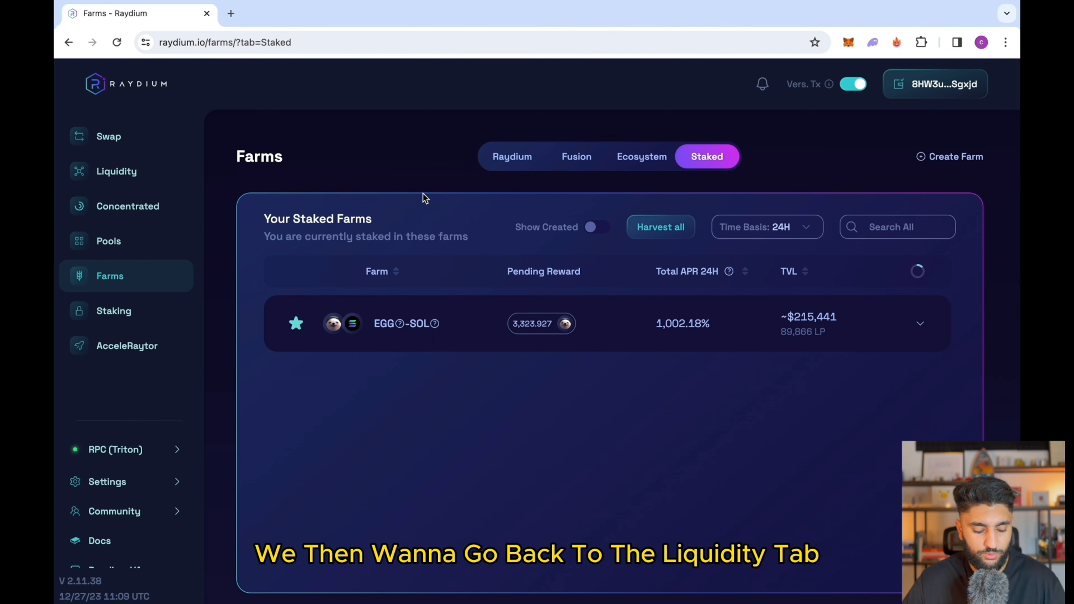
- Remove the maximum liquidity from the unstaked RAY/SOL position under Your Liquidity and approve the transaction in the wallet
left_click(160, 169)
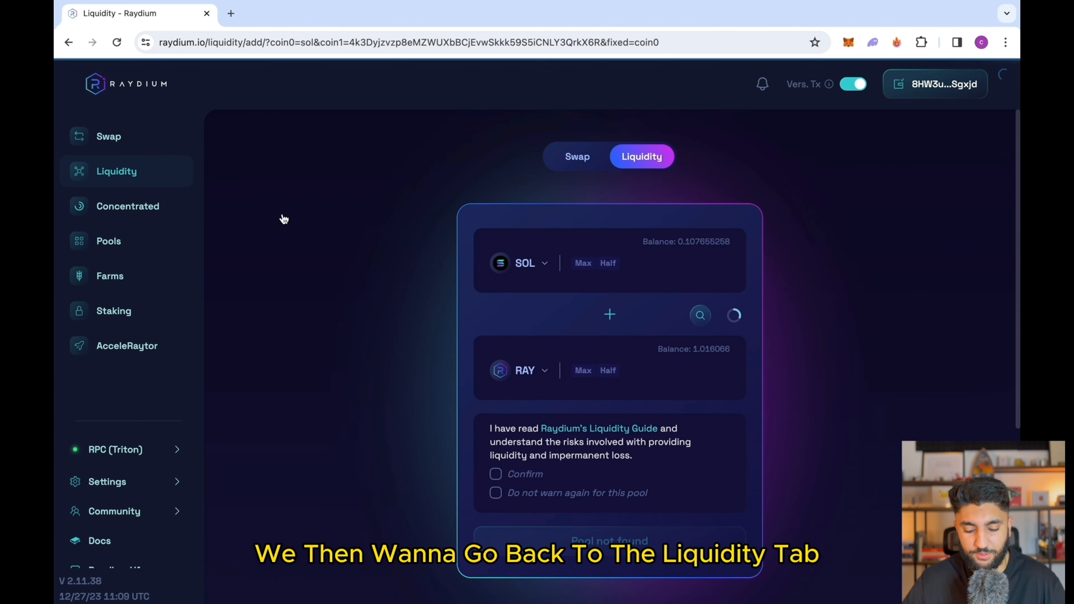
scroll(362, 303, "down", 8)
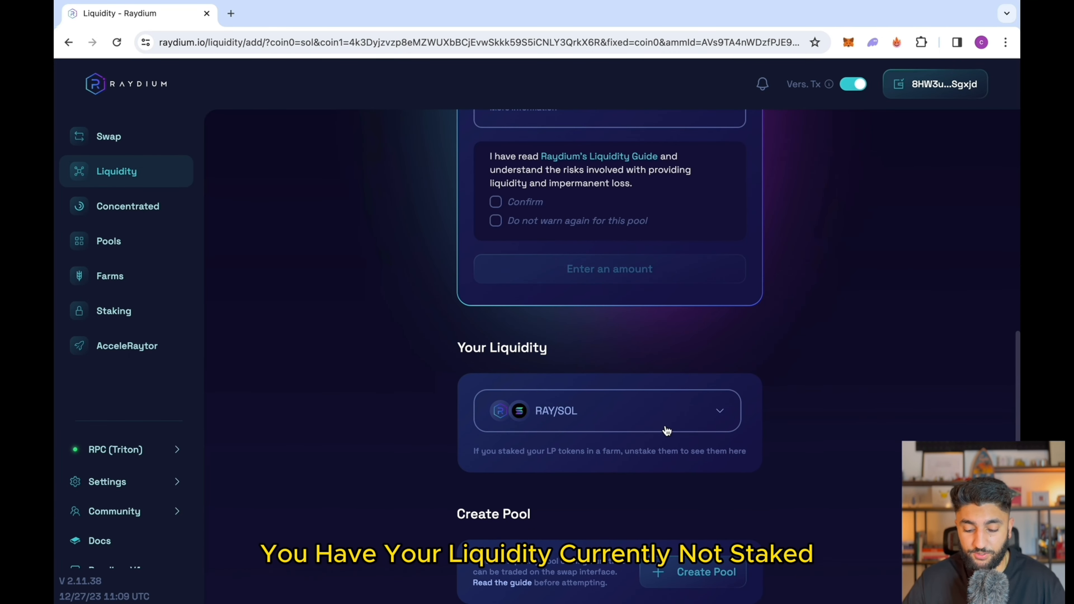
left_click(688, 425)
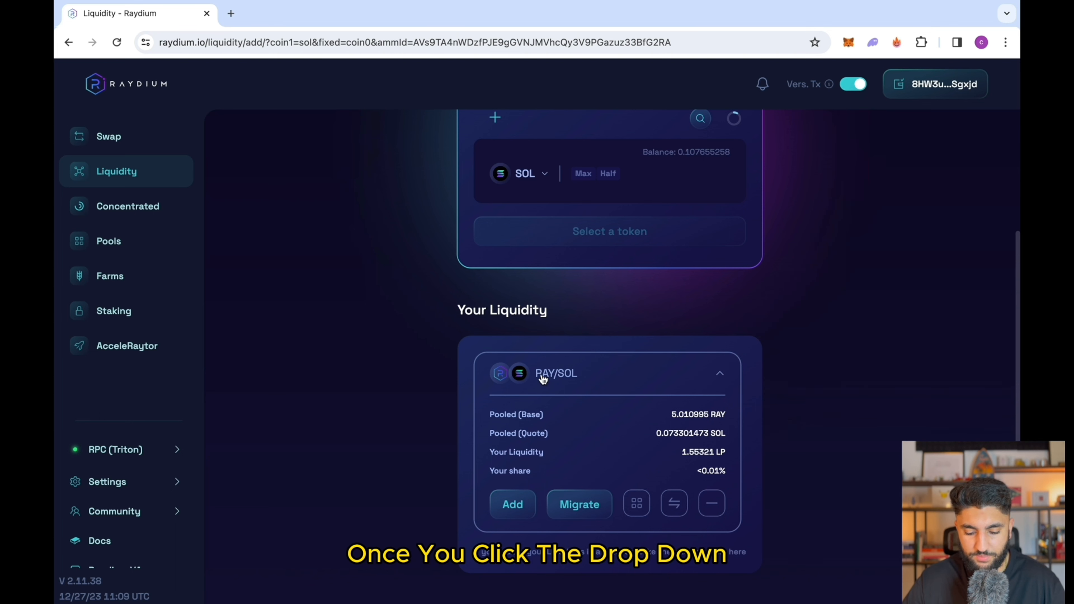
left_click(713, 504)
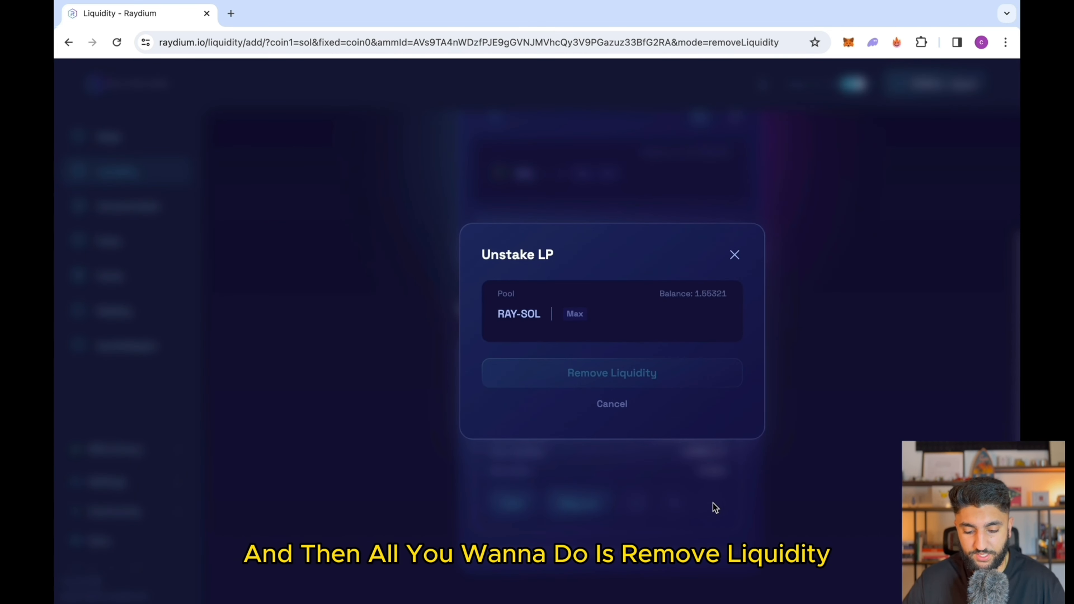
left_click(572, 318)
left_click(610, 378)
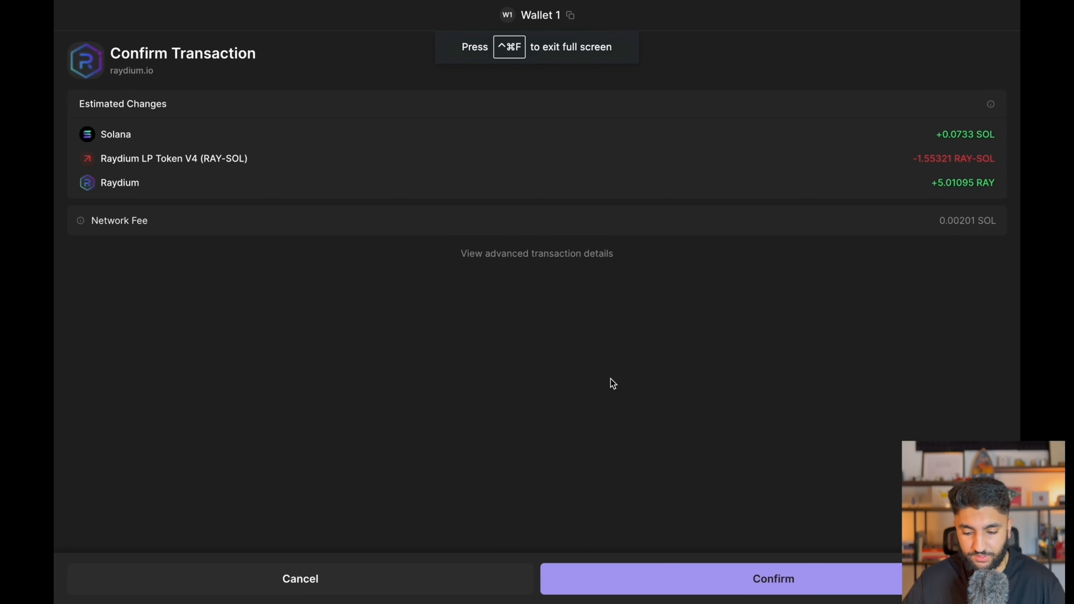
left_click(724, 575)
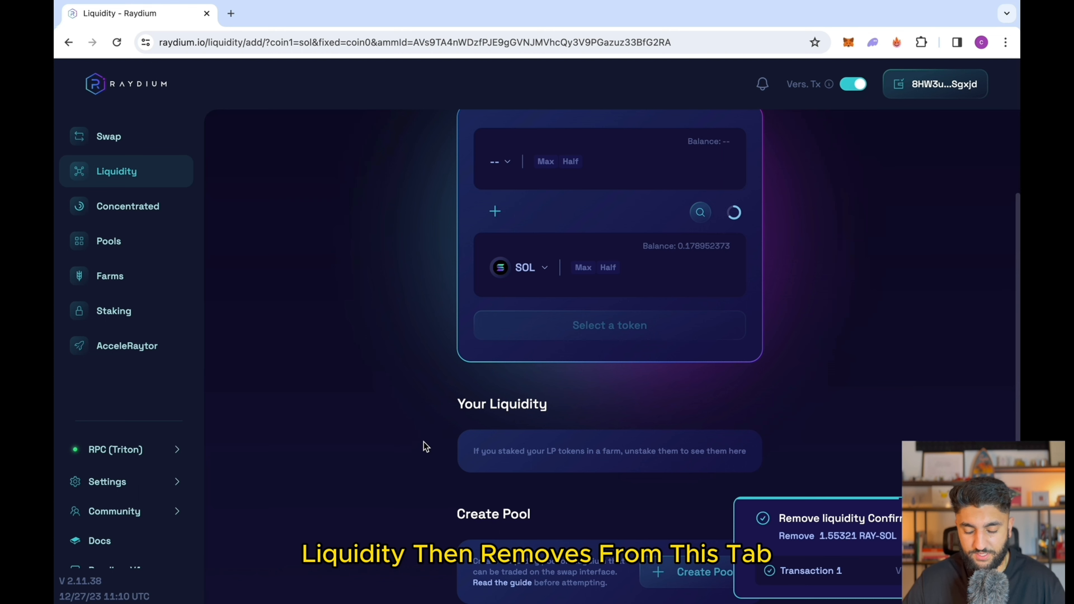
- Open the Phantom wallet to check its SOL and RAY balances
left_click(872, 43)
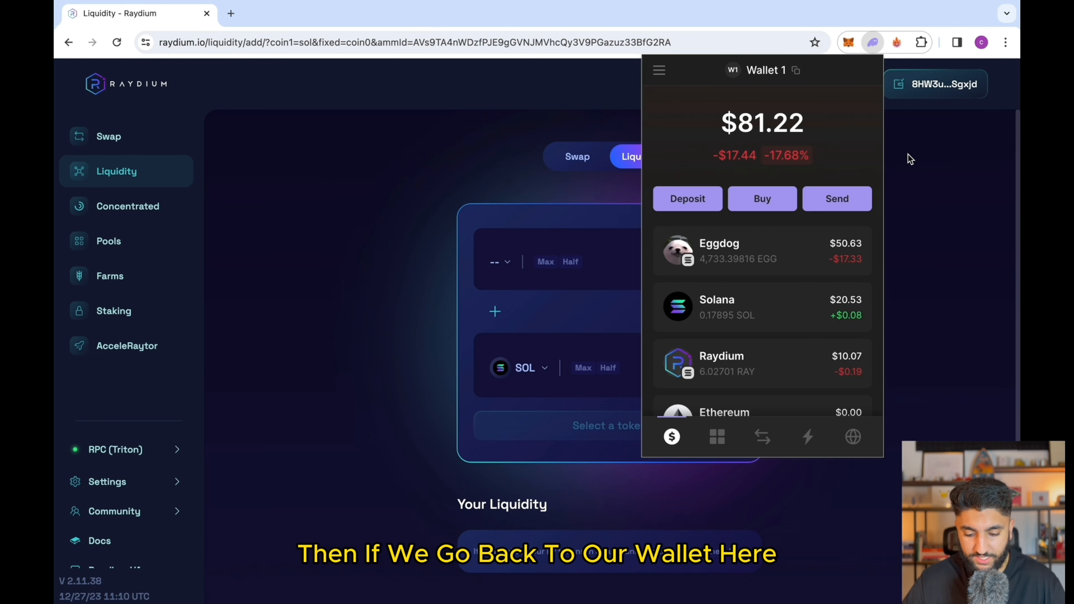